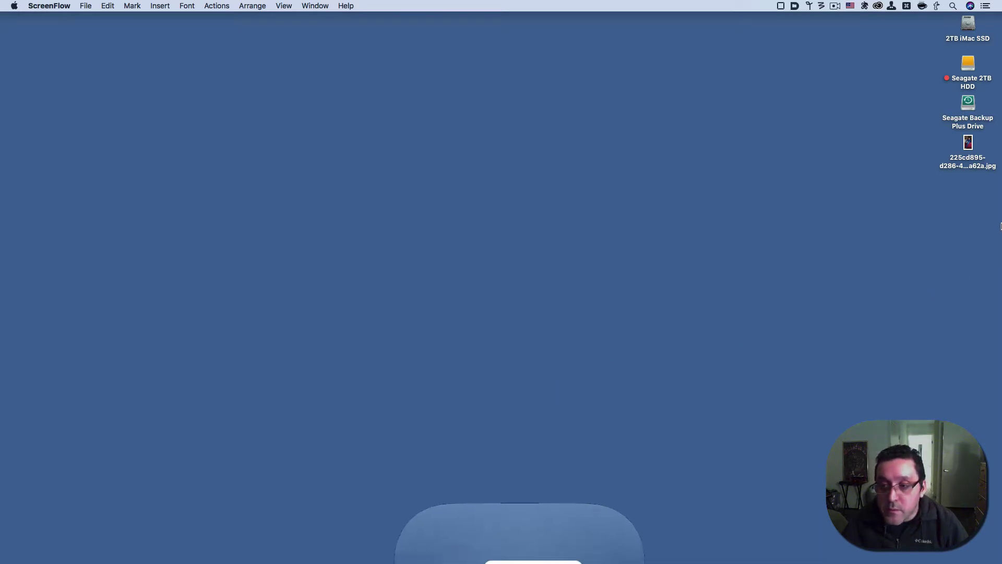
- Reveal the right-edge Dock and activate Drafts from the Finder desktop
mouse_move(998, 243)
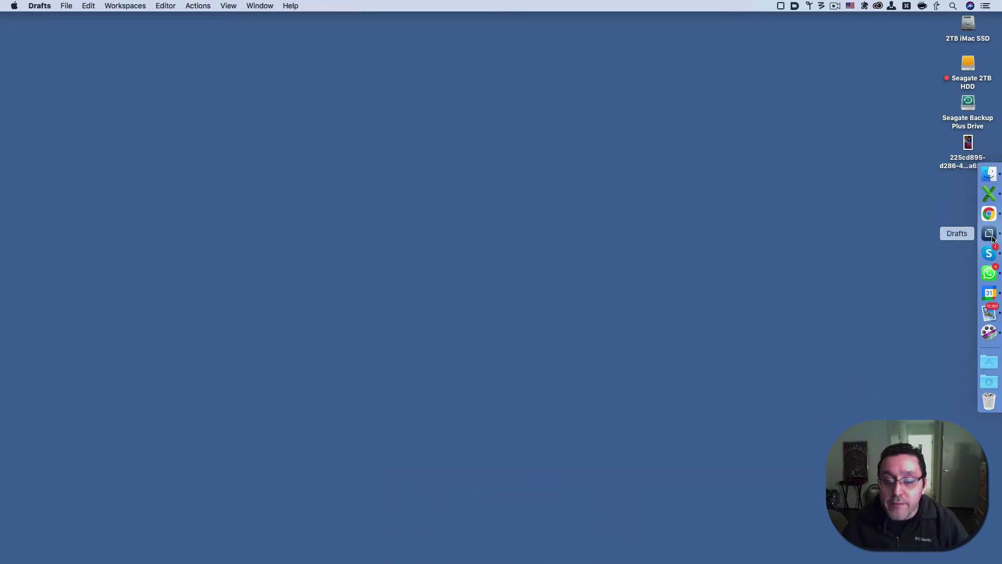
- Open the Drafts main window with a blank draft beside the 70-draft inbox
left_click(992, 238)
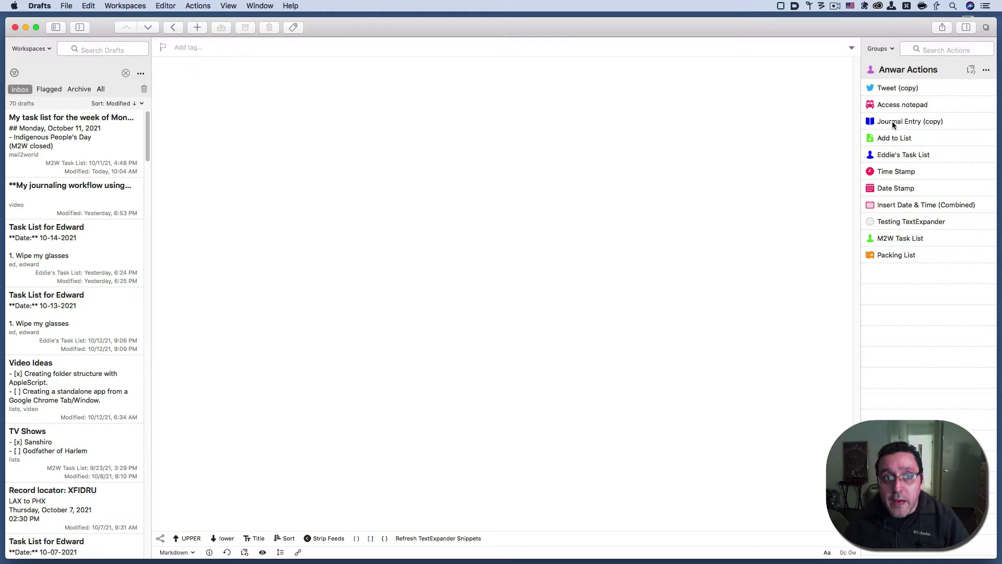
- Run Journal Entry (copy) to create a journal-tagged template dated October 14, 2021, and review it
left_click(891, 121)
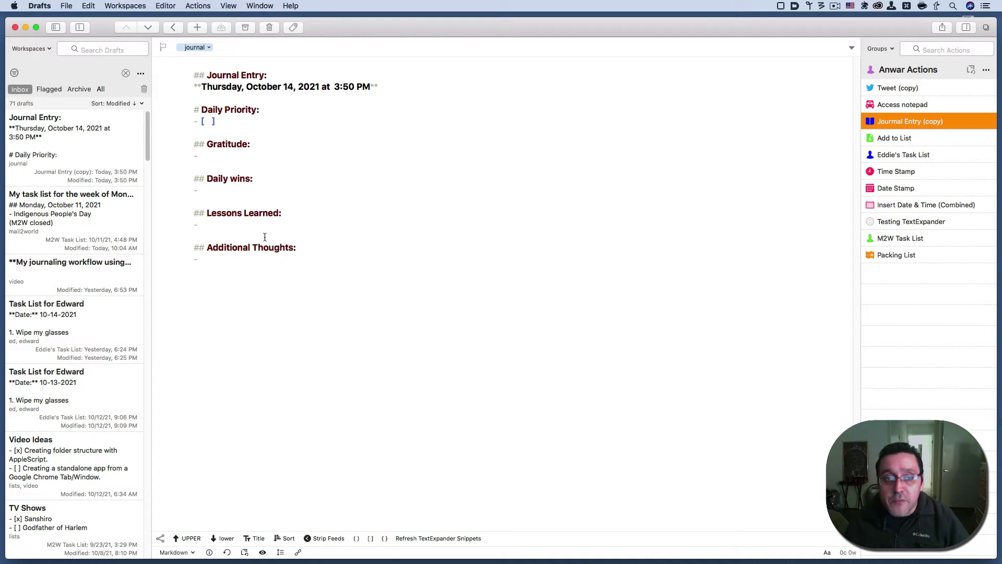
left_click_drag(264, 247, 271, 273)
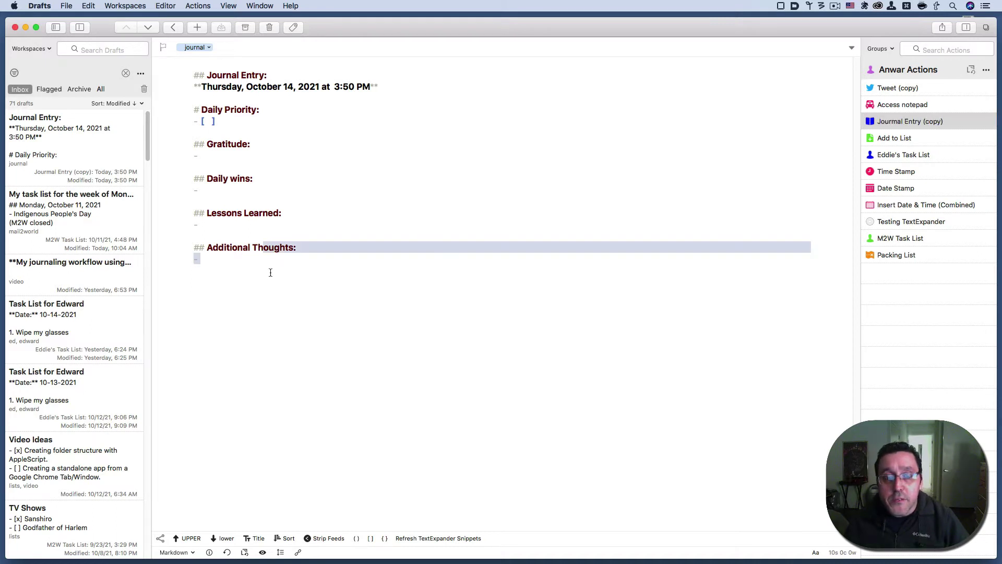
left_click(271, 273)
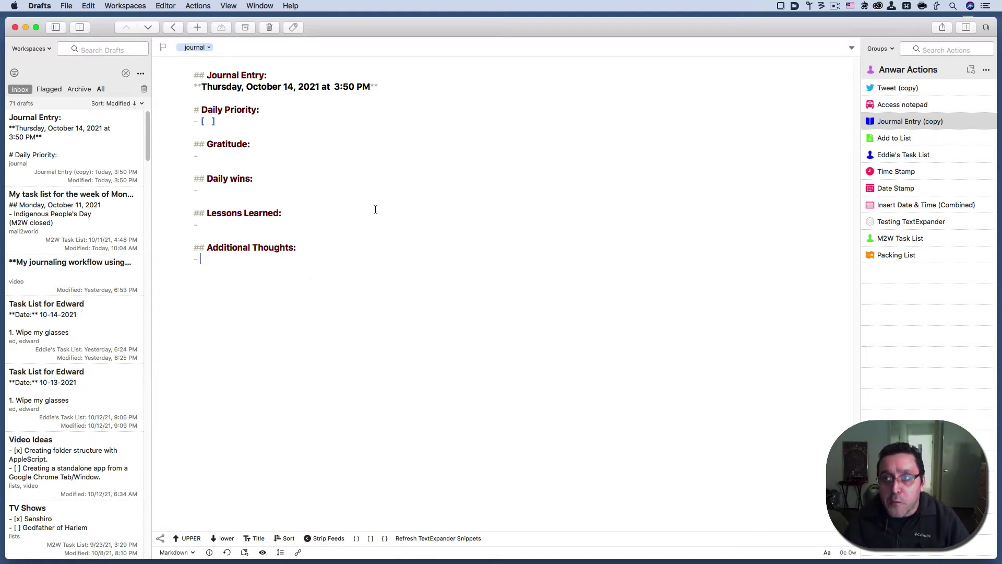
- Copy the entire journal entry text, then choose Edit… on the Journal Entry (copy) action
right_click(881, 127)
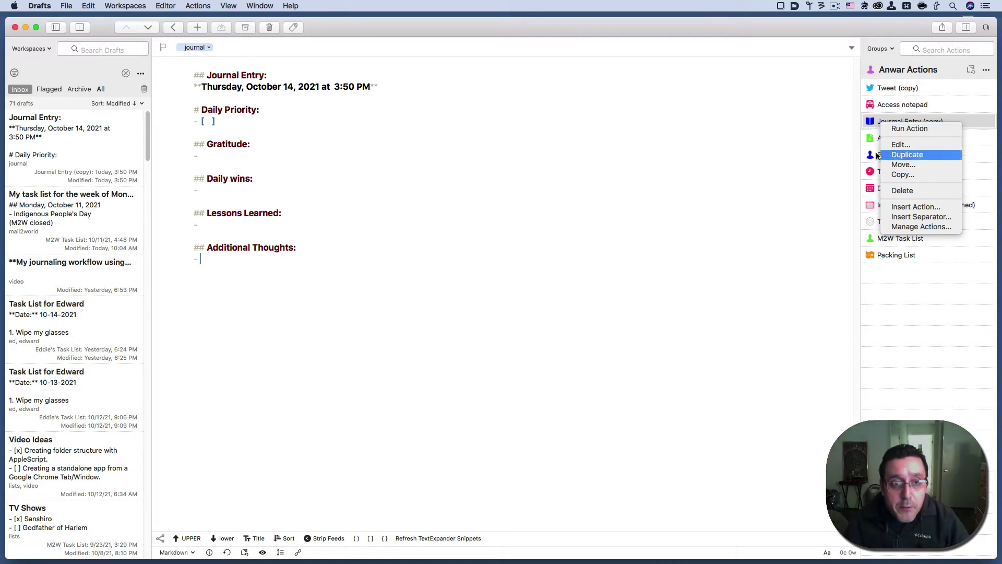
left_click(565, 200)
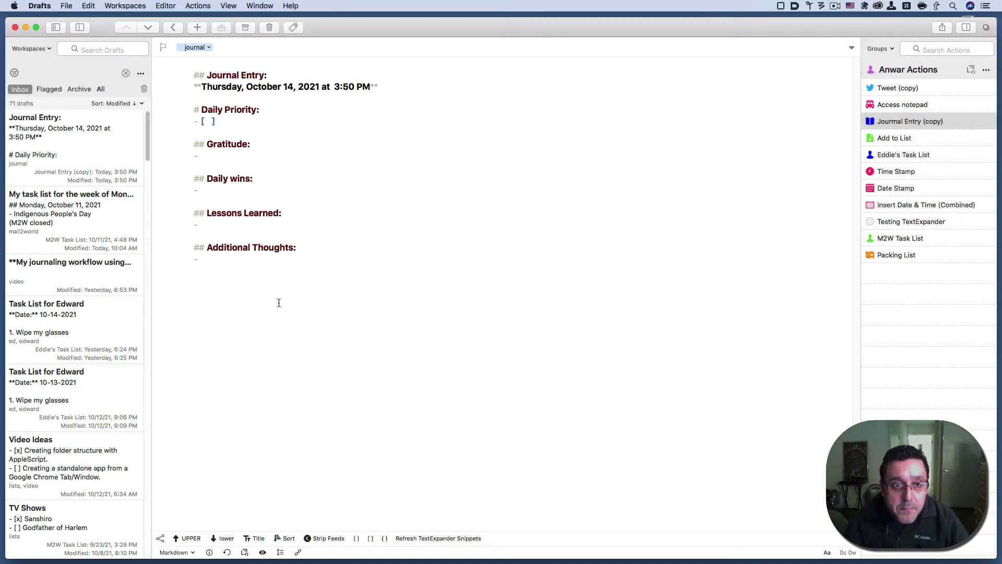
left_click_drag(282, 290, 206, 74)
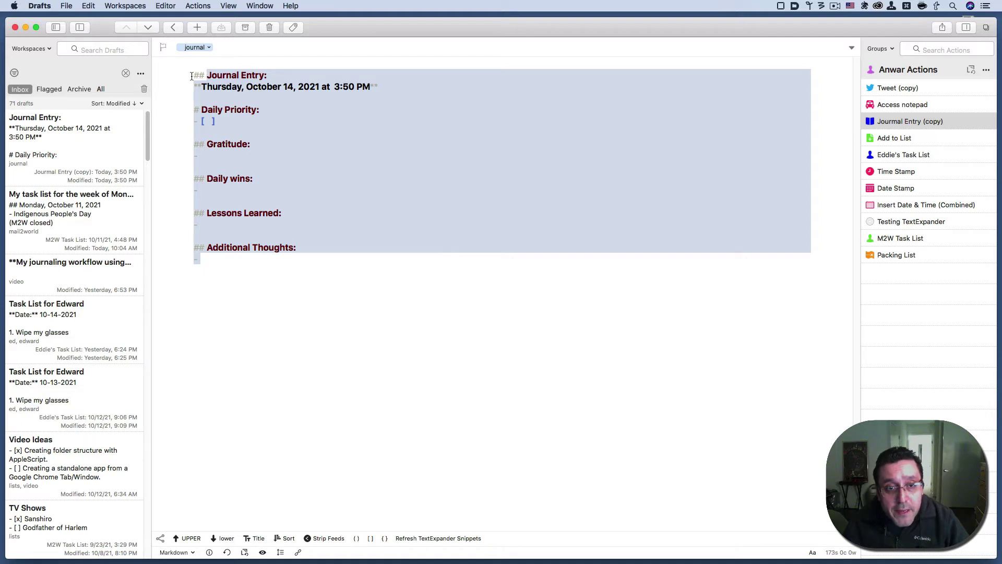
left_click_drag(193, 75, 441, 288)
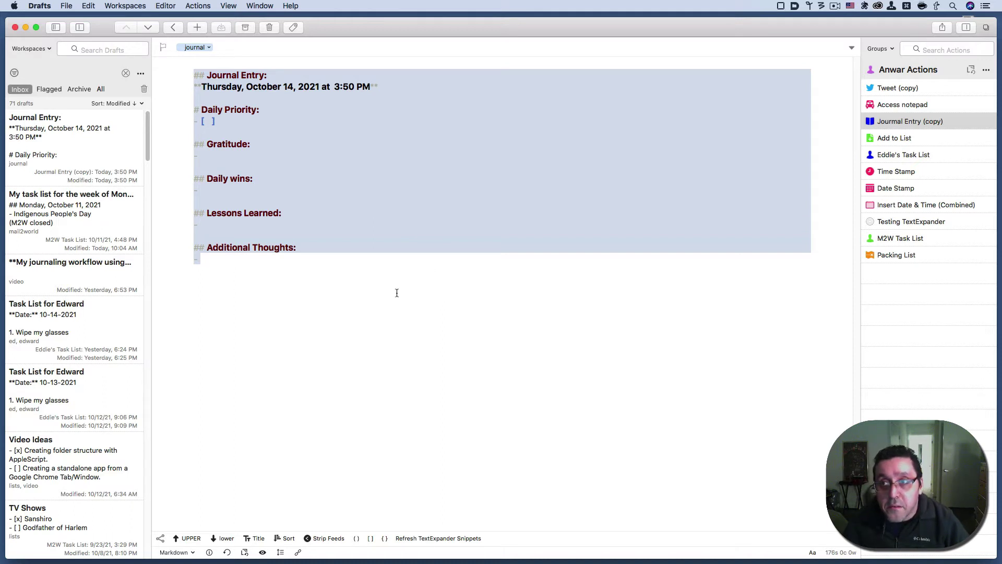
key("super+c")
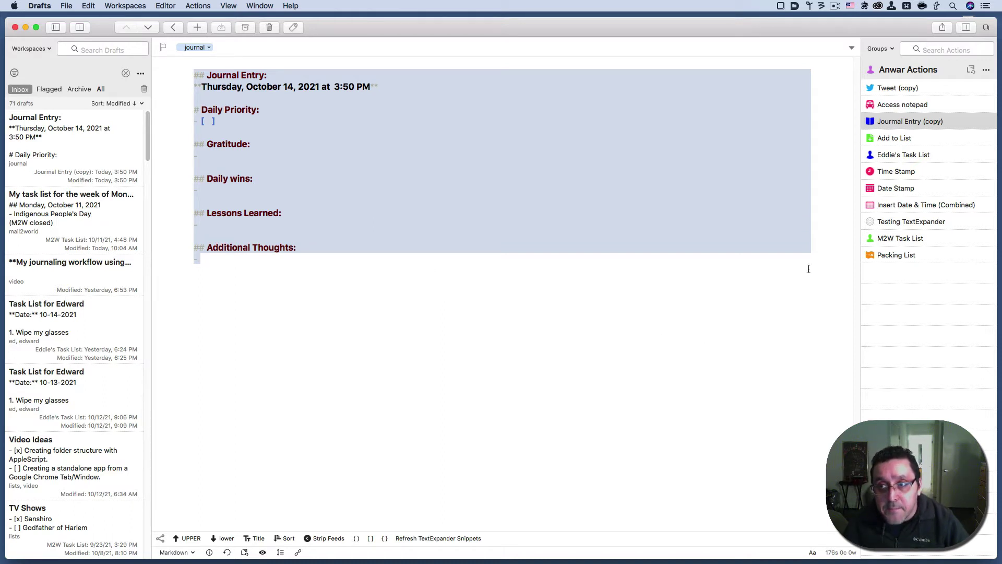
right_click(912, 124)
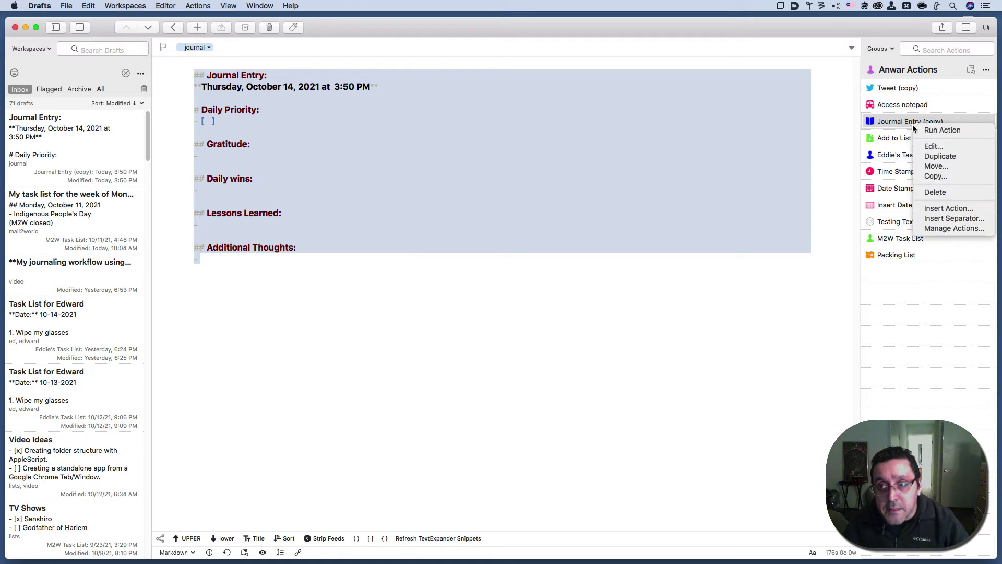
left_click(925, 148)
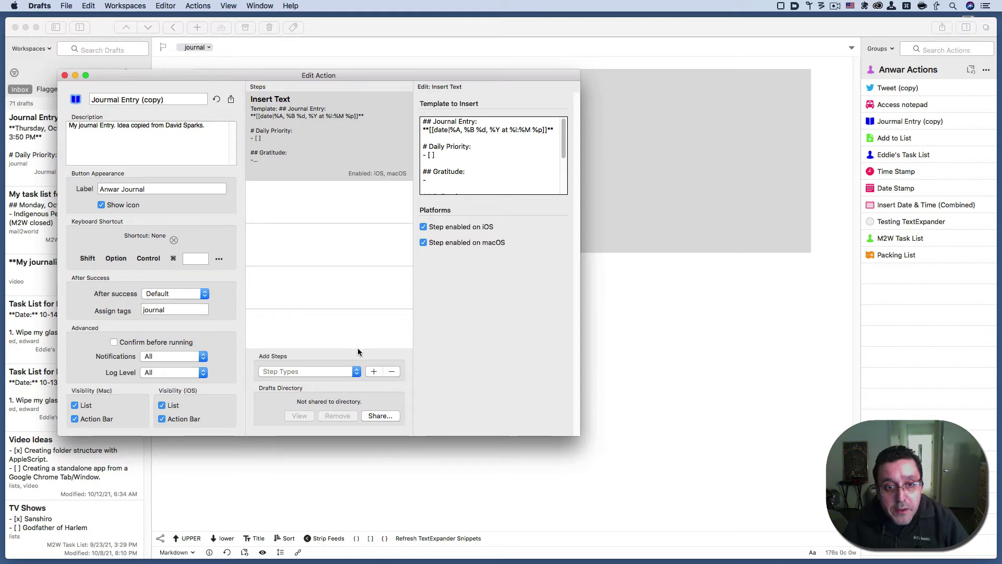
- Choose Define Template Tag from the Step Types list under Add Steps
left_click(323, 372)
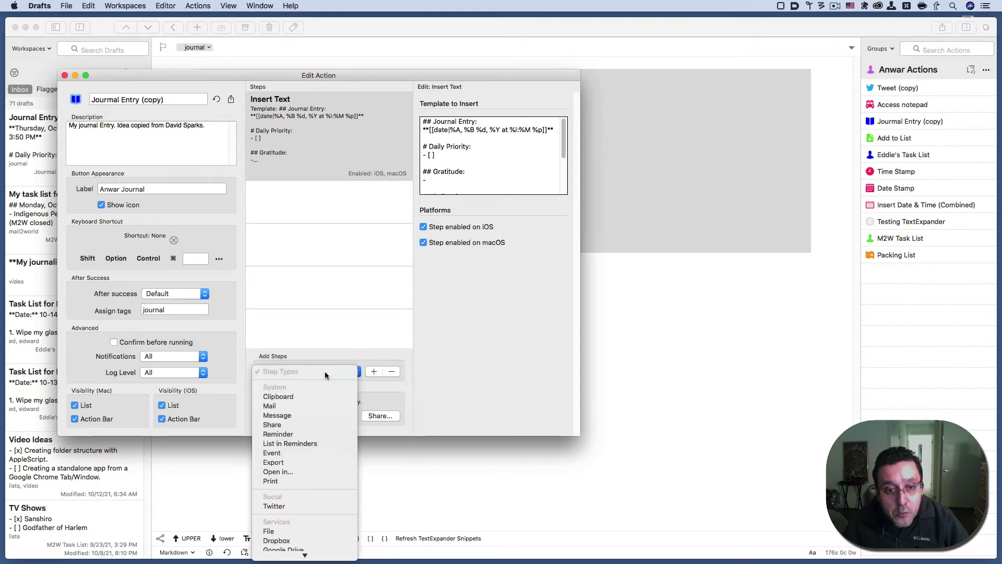
mouse_move(296, 557)
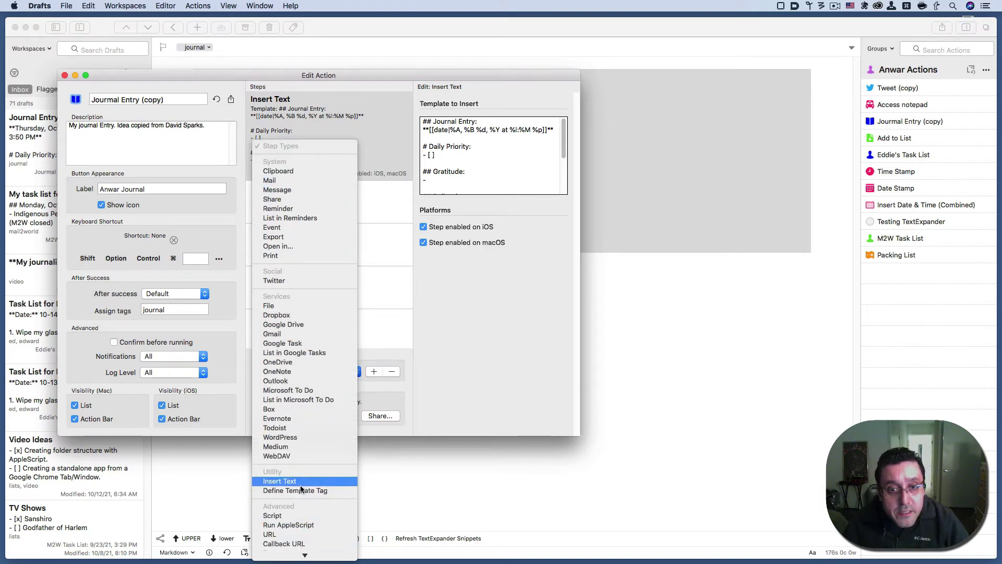
left_click(300, 490)
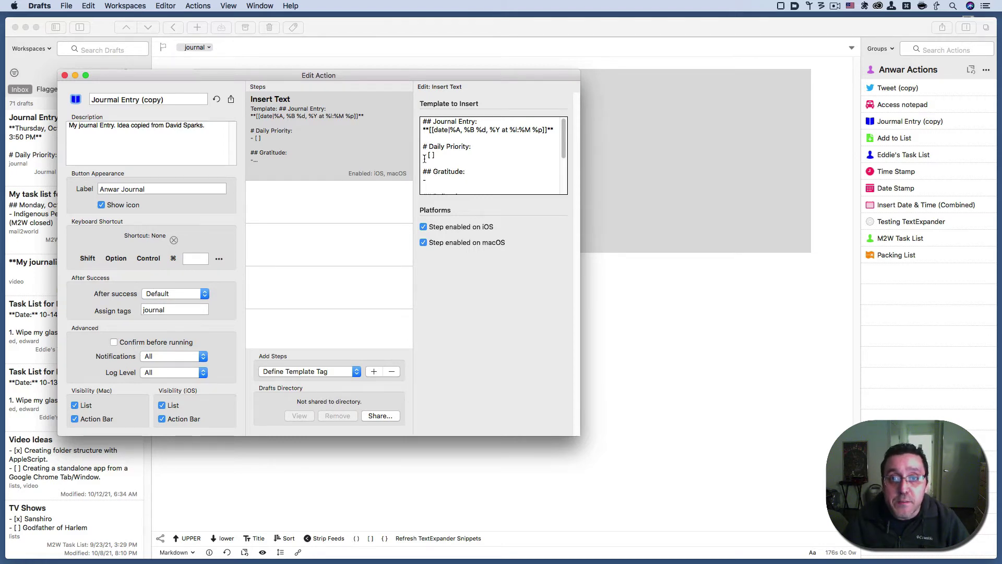
- Scroll through the Journal Entry (copy) action settings and type '#'
scroll(427, 176, "down", 1)
scroll(427, 175, "down", 3)
scroll(443, 171, "down", 3)
scroll(424, 178, "up", 4)
scroll(425, 178, "up", 1)
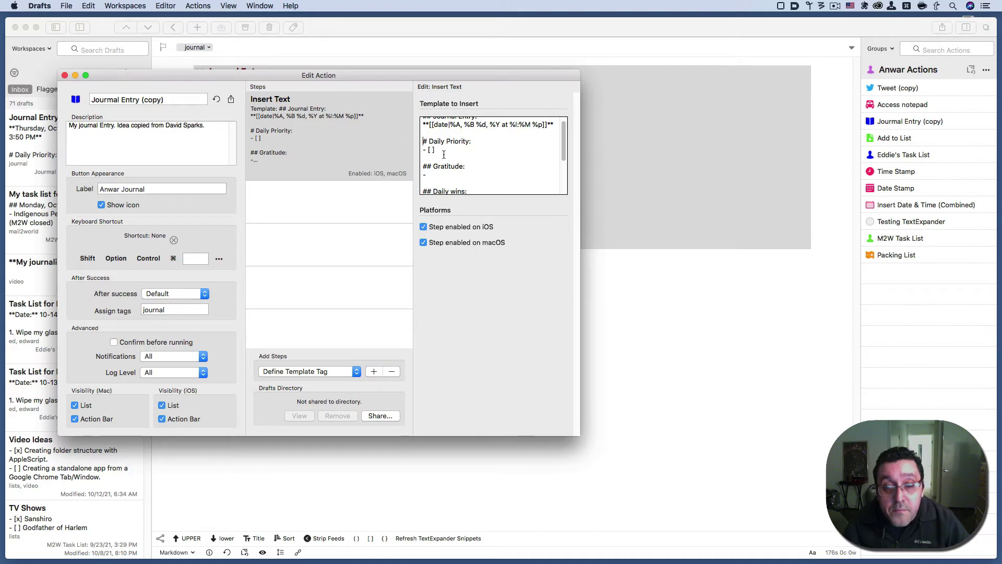
type("#")
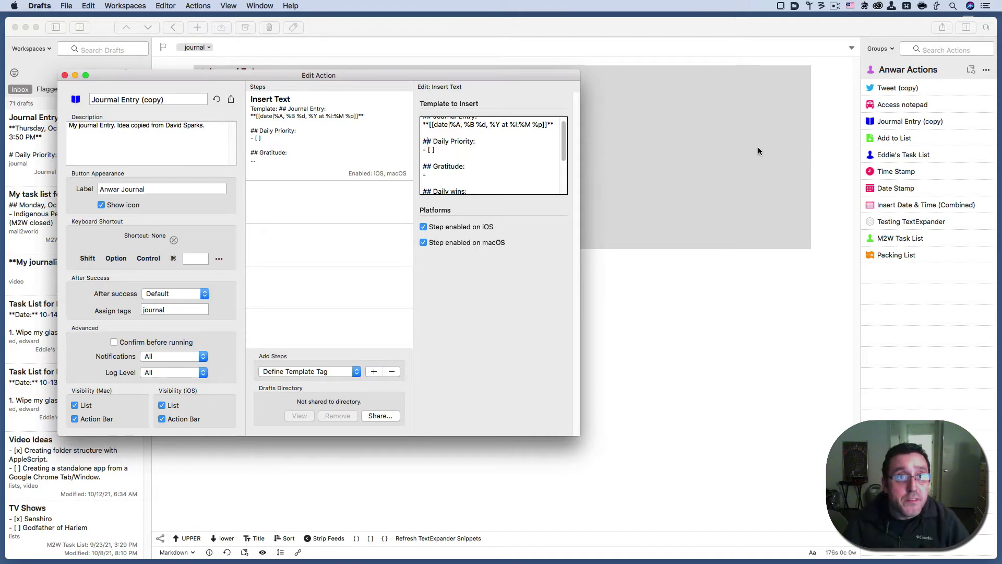
- Open the action's icon picker and leave the indigo book icon unchanged
left_click(75, 99)
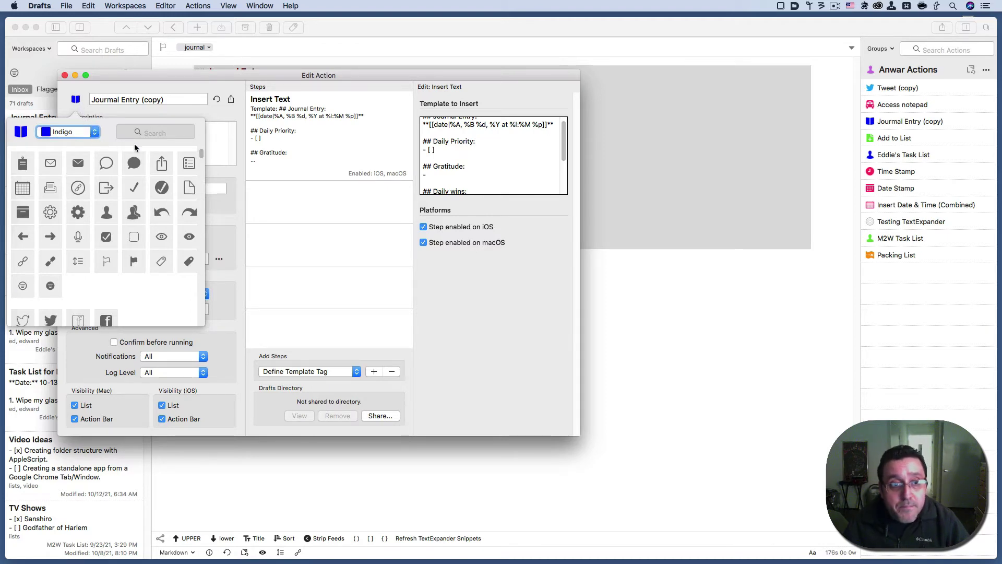
left_click(212, 159)
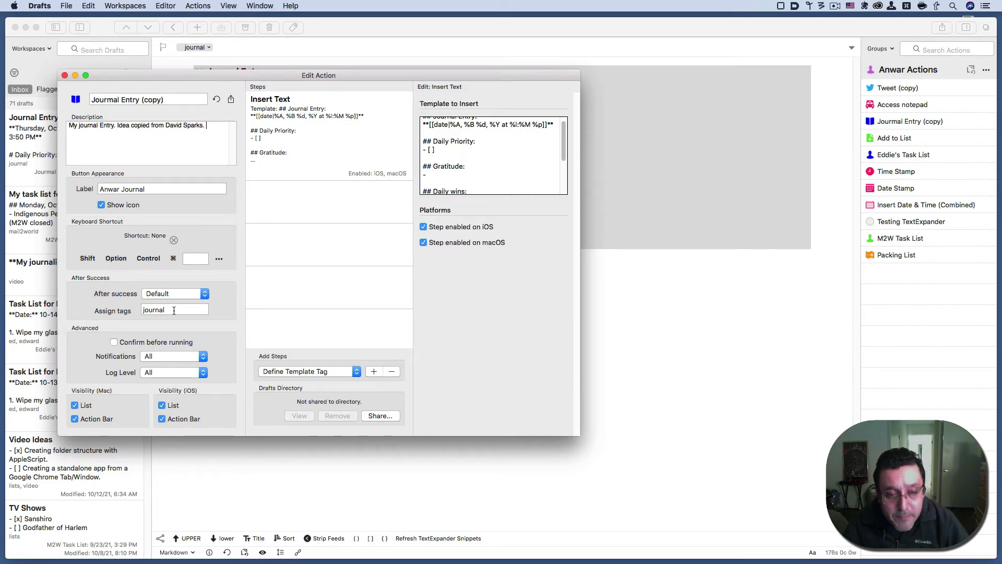
- Select the journal tag, then scroll the template down to Daily wins and back up
left_click(174, 310)
double_click(174, 310)
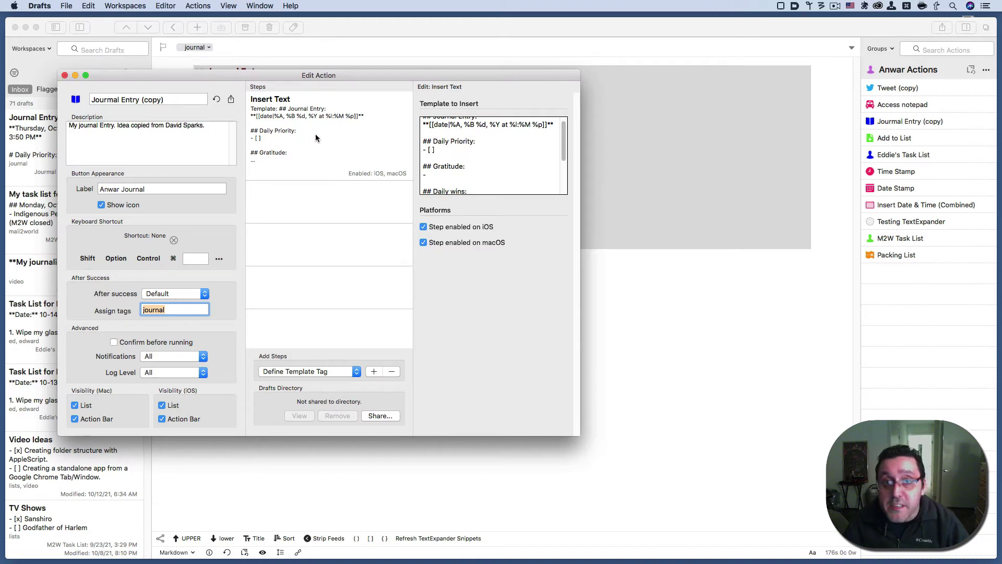
scroll(463, 151, "down", 3)
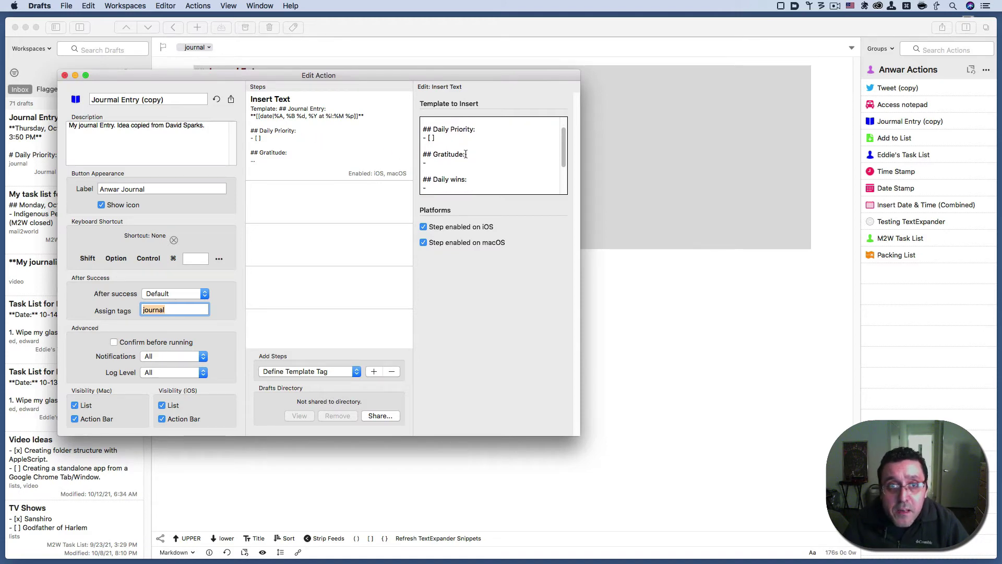
scroll(463, 151, "down", 1)
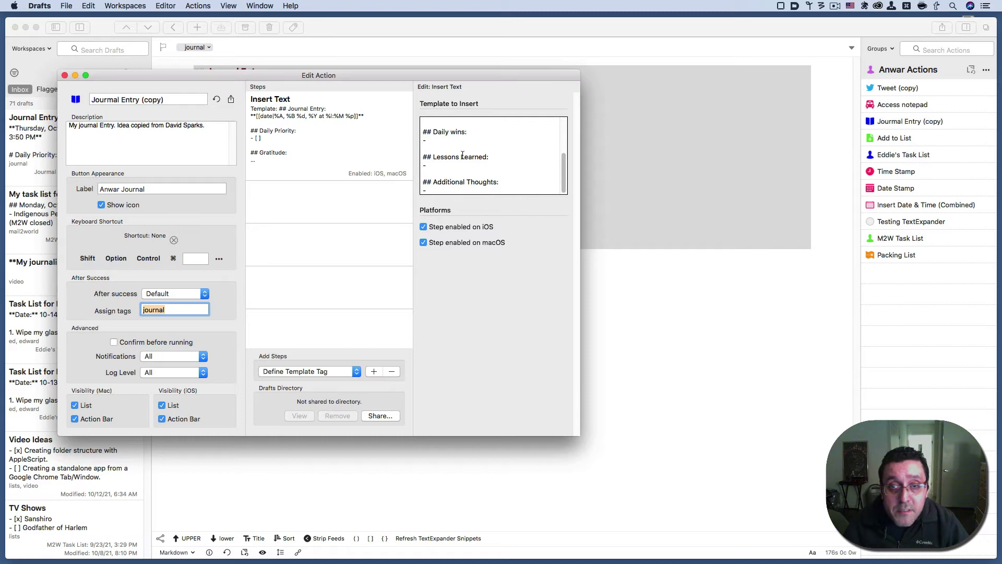
scroll(462, 155, "up", 1)
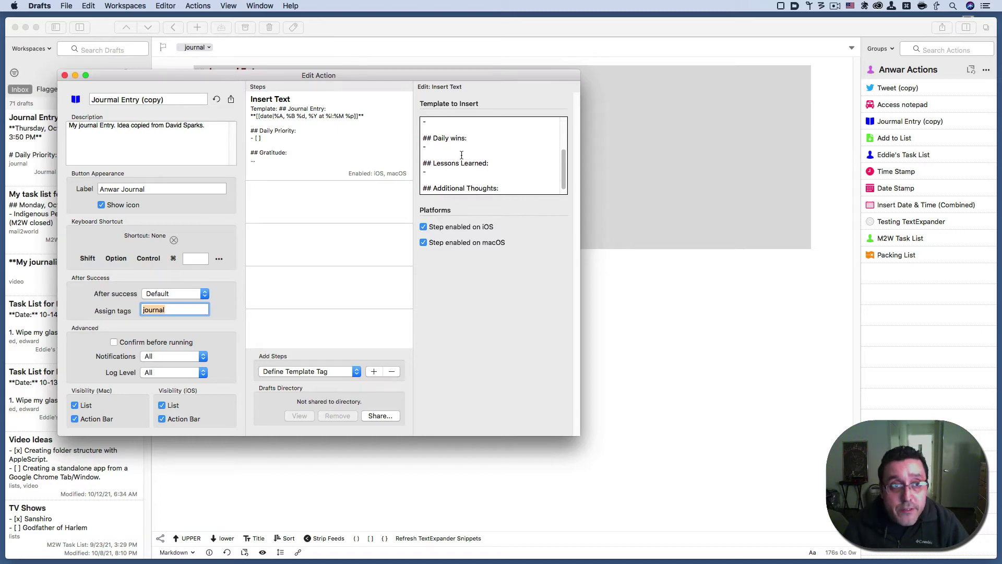
scroll(459, 154, "up", 3)
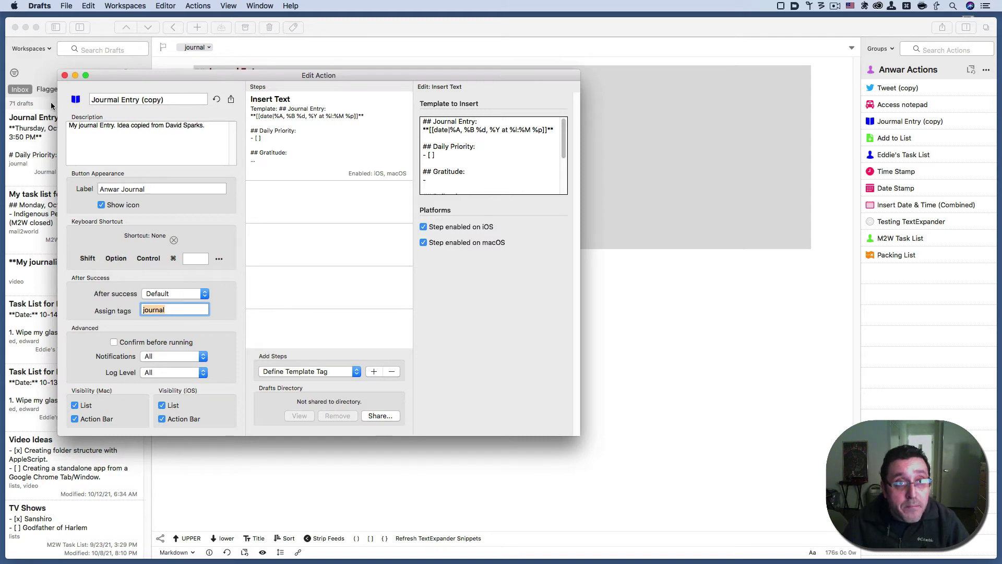
- Close the Edit Action window and open the sidebar's Workspaces dropdown
left_click(64, 75)
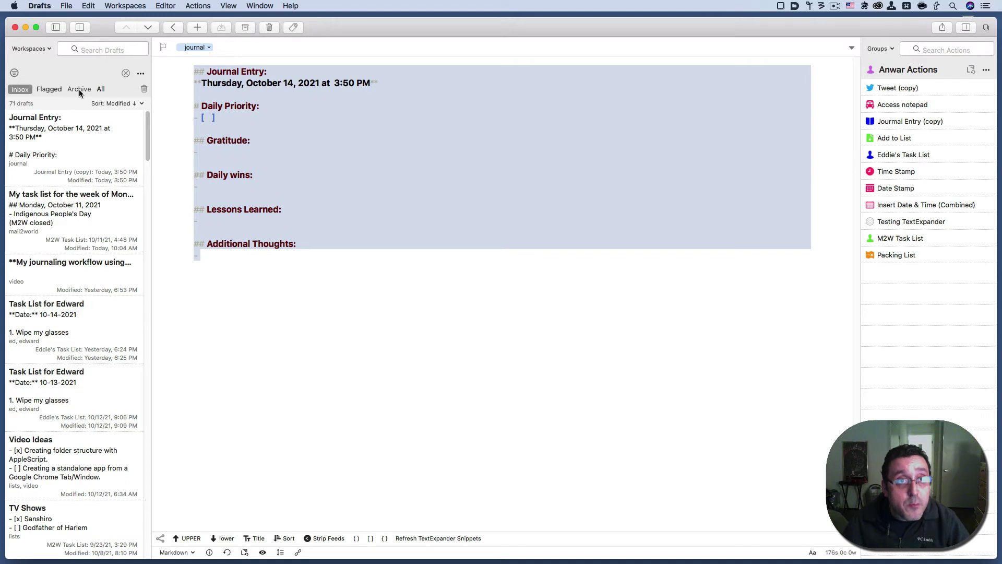
left_click(44, 51)
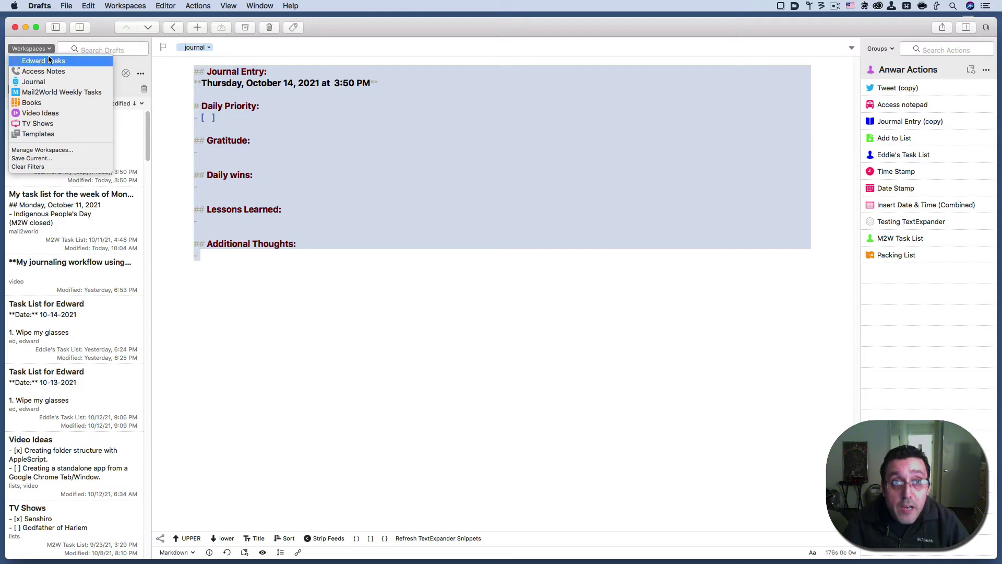
- Switch to the Journal workspace, search drafts for 'jou' (14 results), and reopen Workspaces
left_click(50, 83)
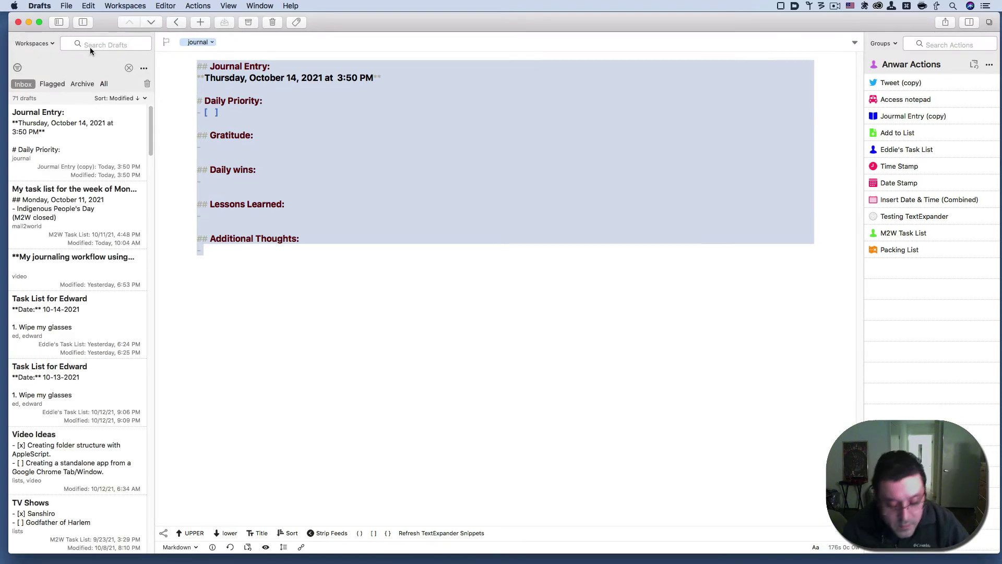
left_click(90, 46)
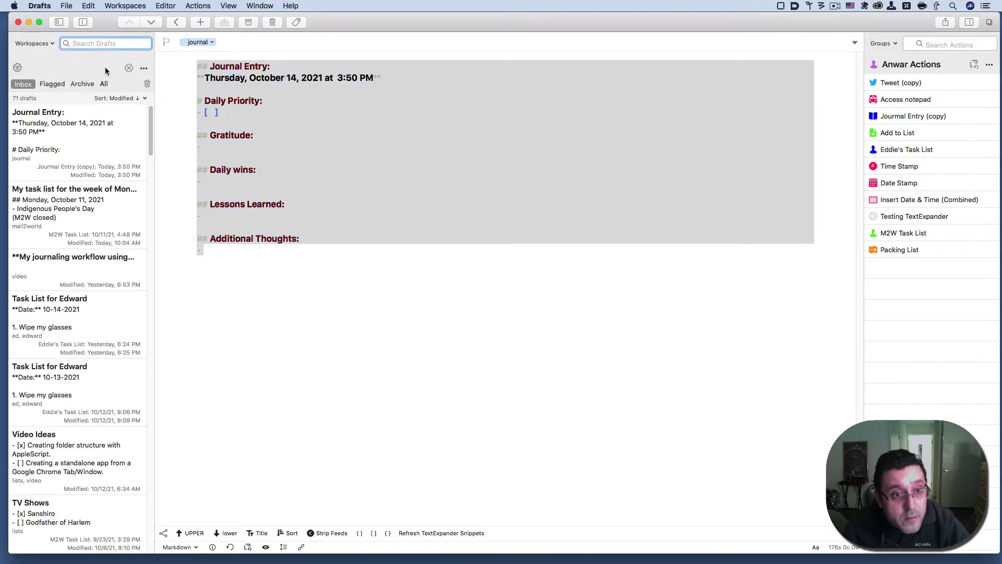
type("jou")
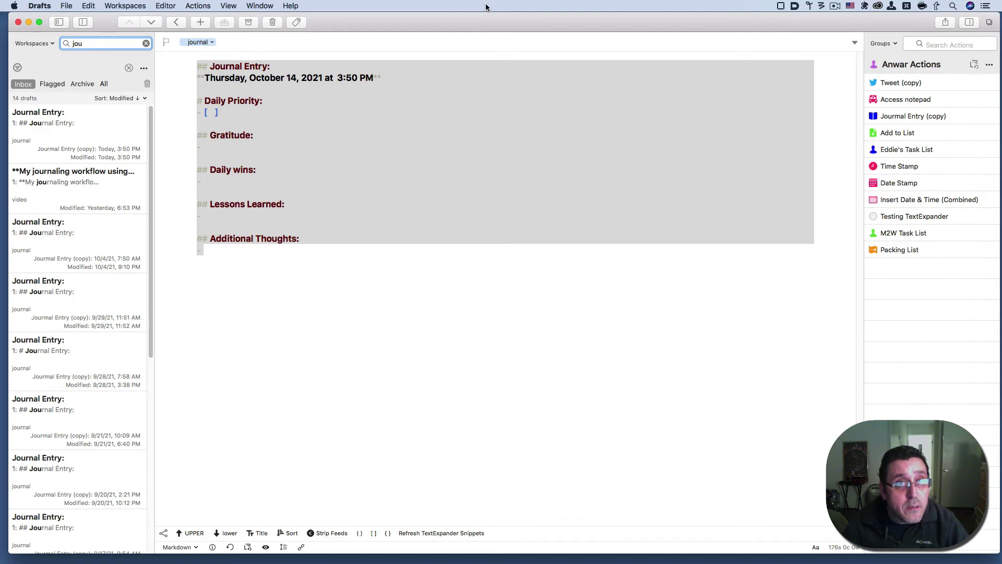
left_click(40, 44)
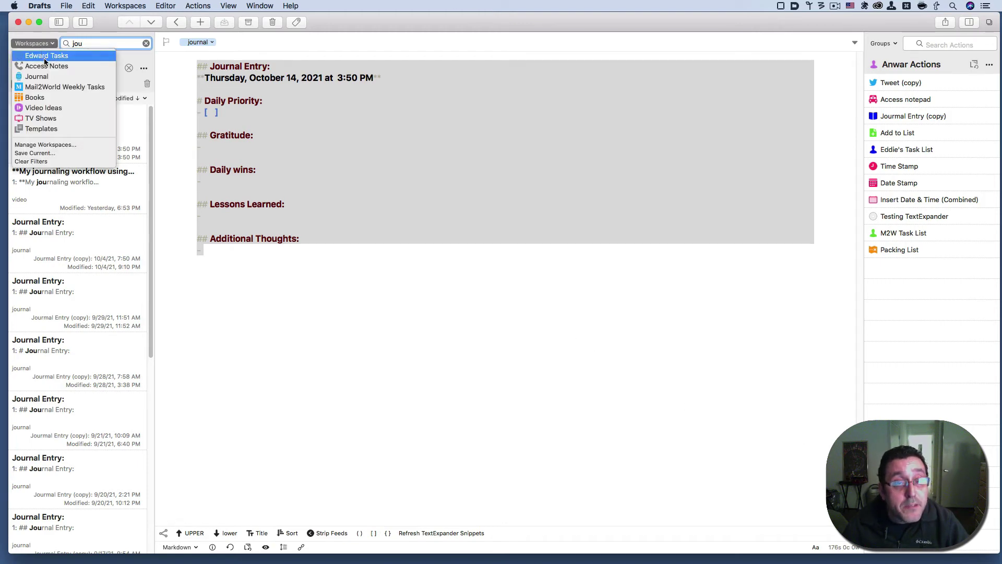
- Set the Journal workspace to match Any tag, trimming its tag filter to just 'journal'
left_click(63, 145)
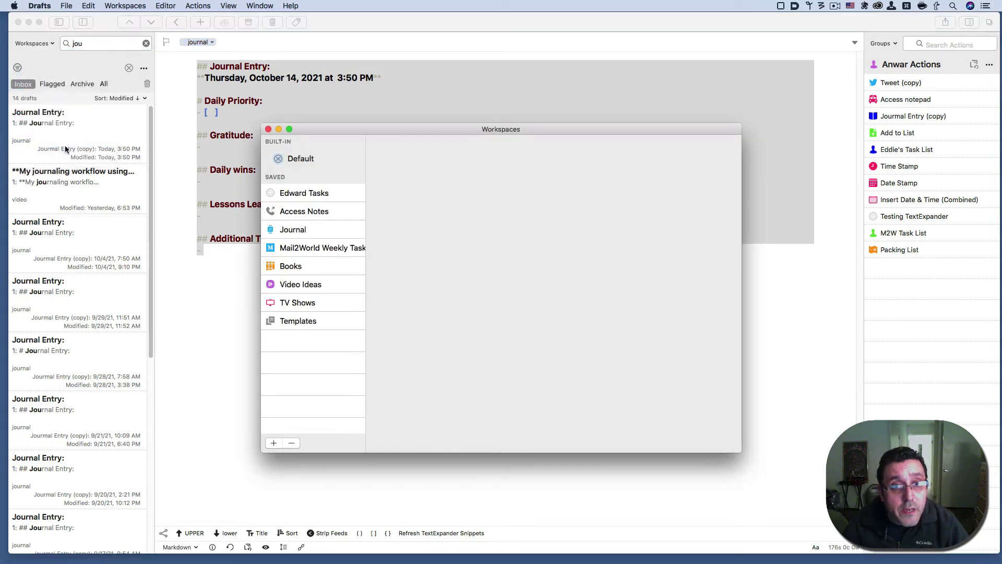
left_click(312, 223)
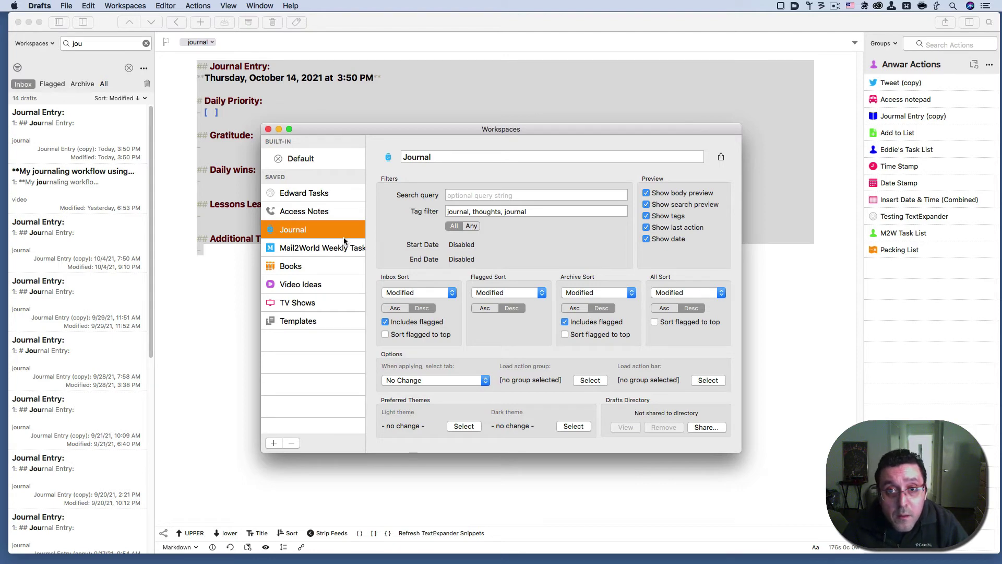
left_click(477, 228)
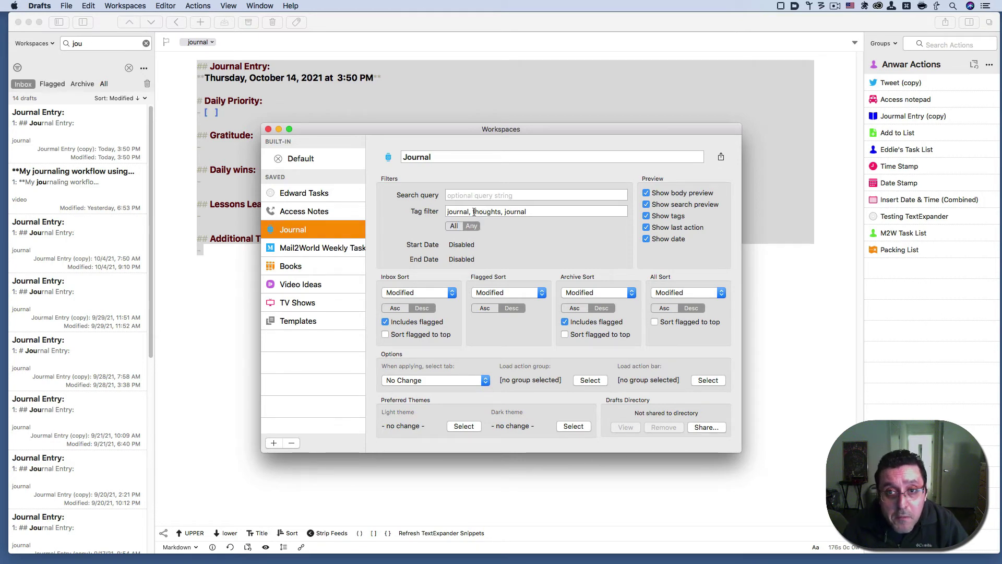
left_click(475, 212)
left_click_drag(474, 211, 526, 212)
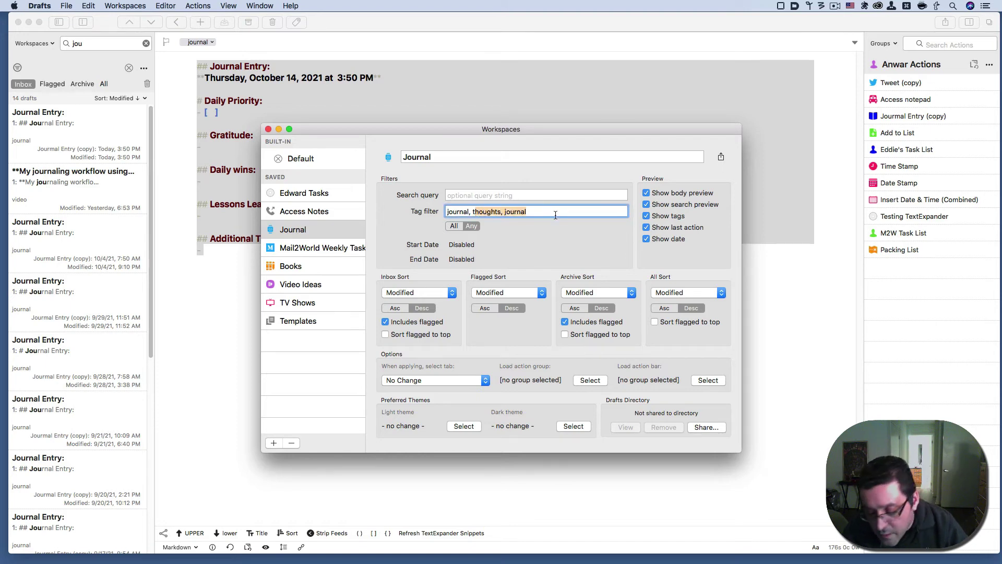
key("Up")
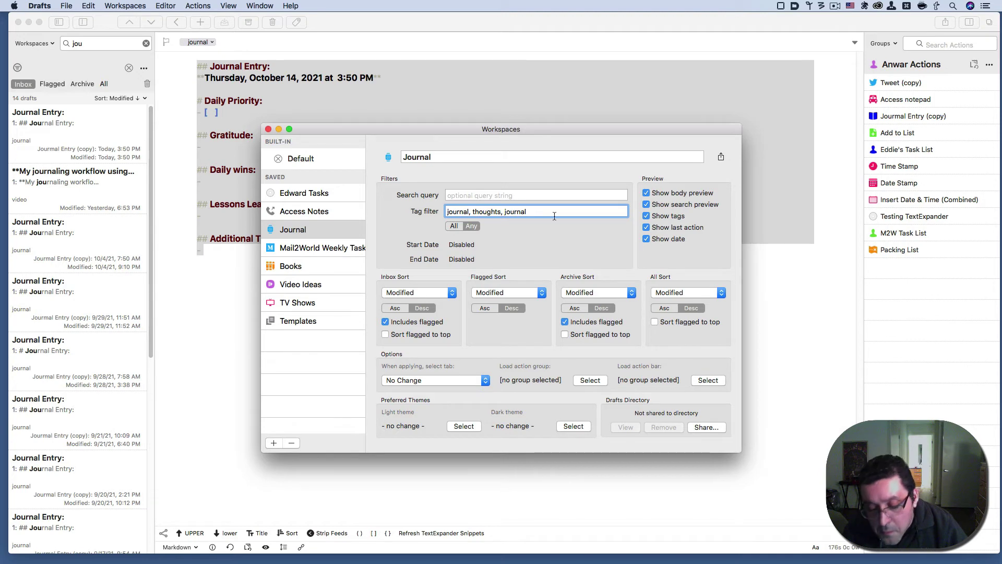
left_click(526, 211)
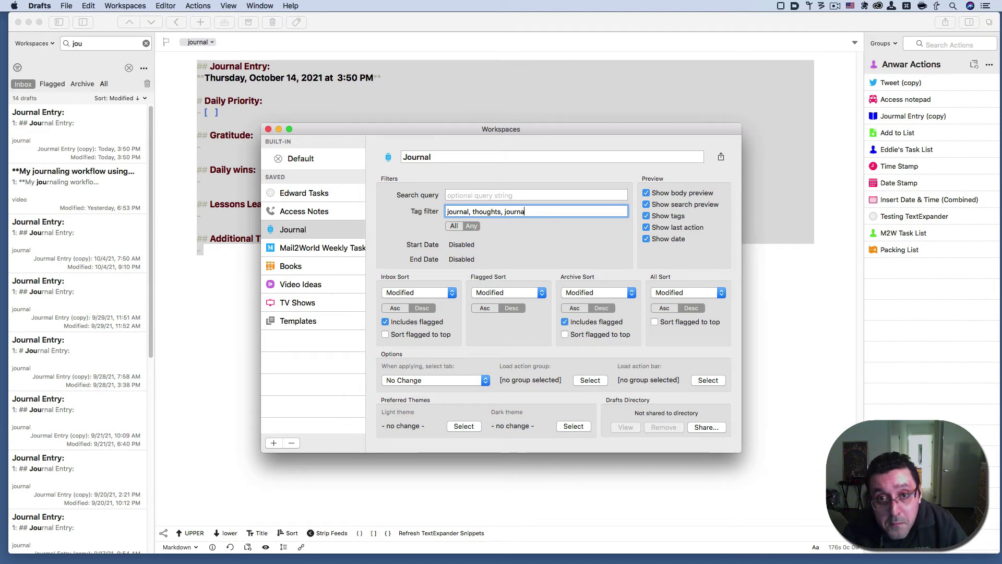
key("BackSpace")
key("BackSpace")
key("BackSpace")
key("BackSpace")
key("BackSpace")
key("BackSpace")
key("BackSpace")
key("BackSpace")
key("BackSpace")
key("BackSpace")
key("BackSpace")
key("BackSpace")
key("BackSpace")
key("BackSpace")
key("BackSpace")
key("BackSpace")
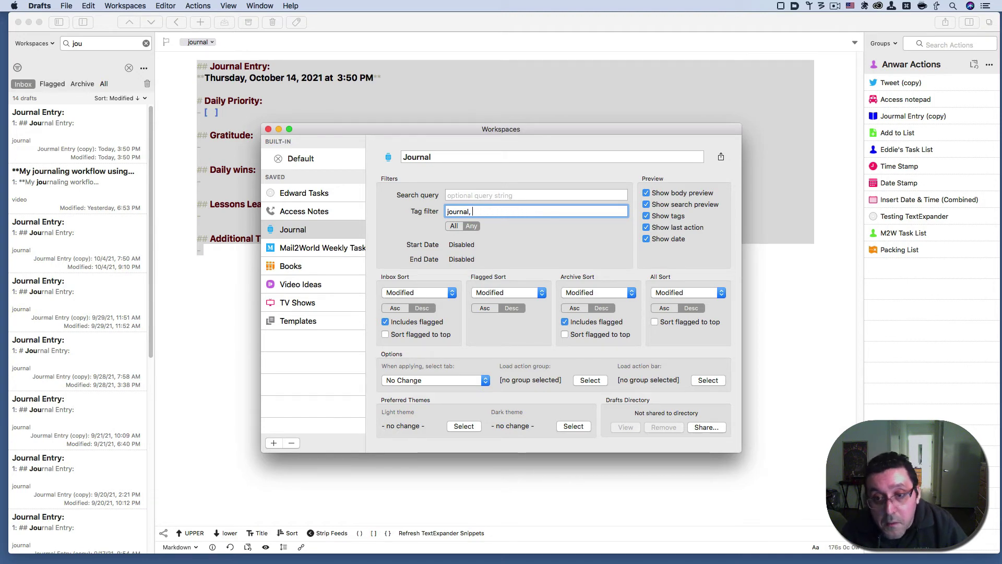
key("BackSpace")
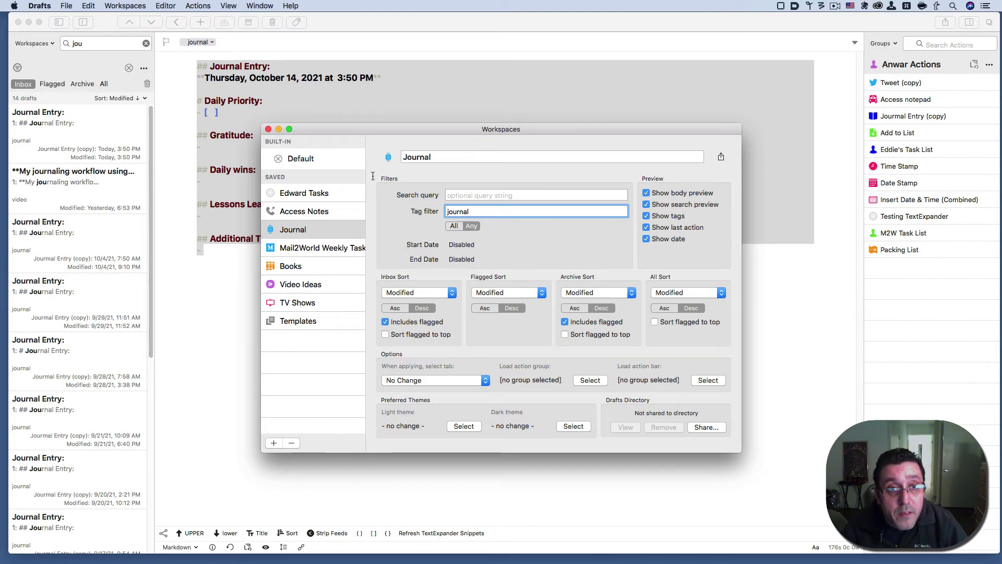
left_click(267, 128)
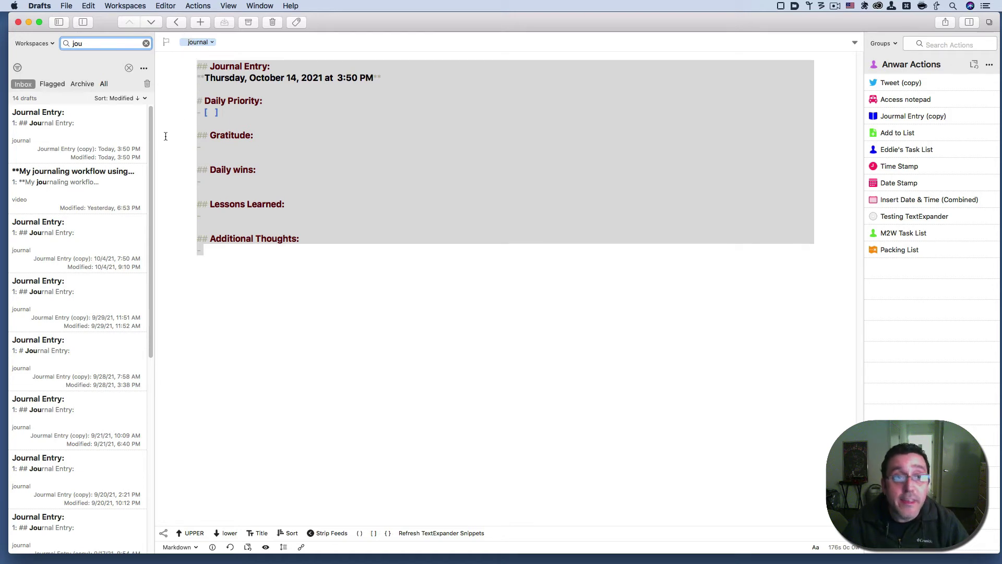
- Clear the drafts search and switch to Access Notes, then back to the Journal workspace
left_click(148, 42)
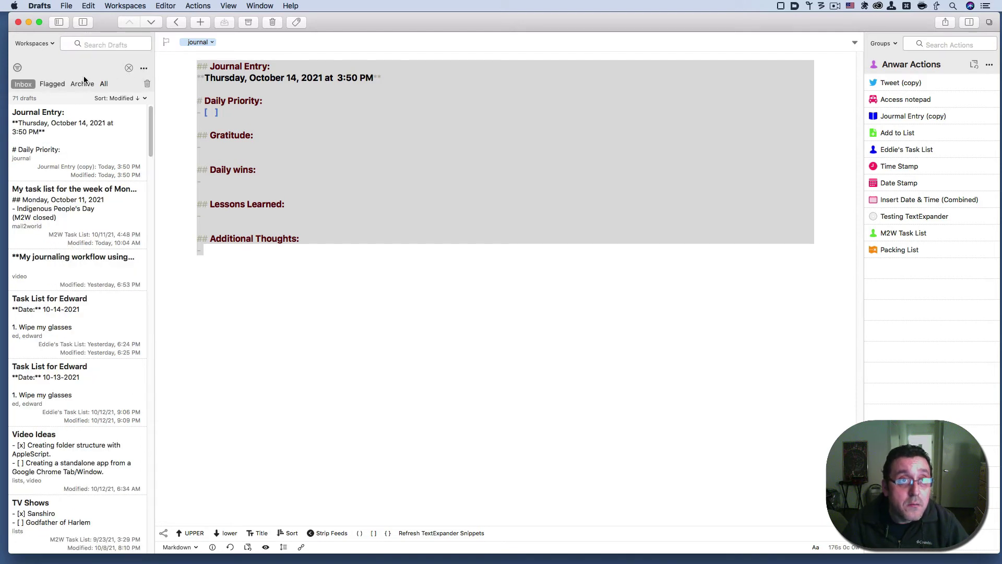
left_click(54, 42)
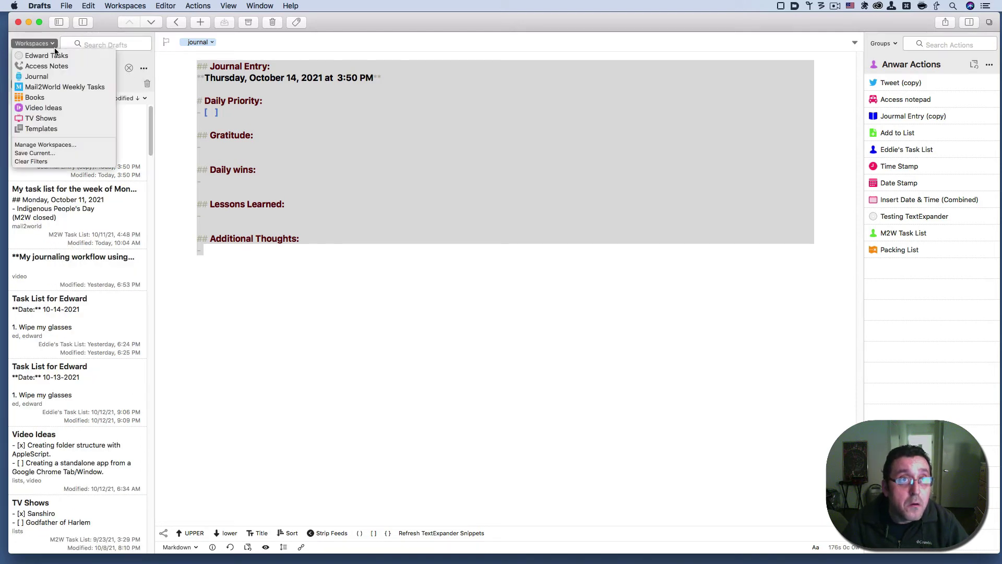
left_click(61, 70)
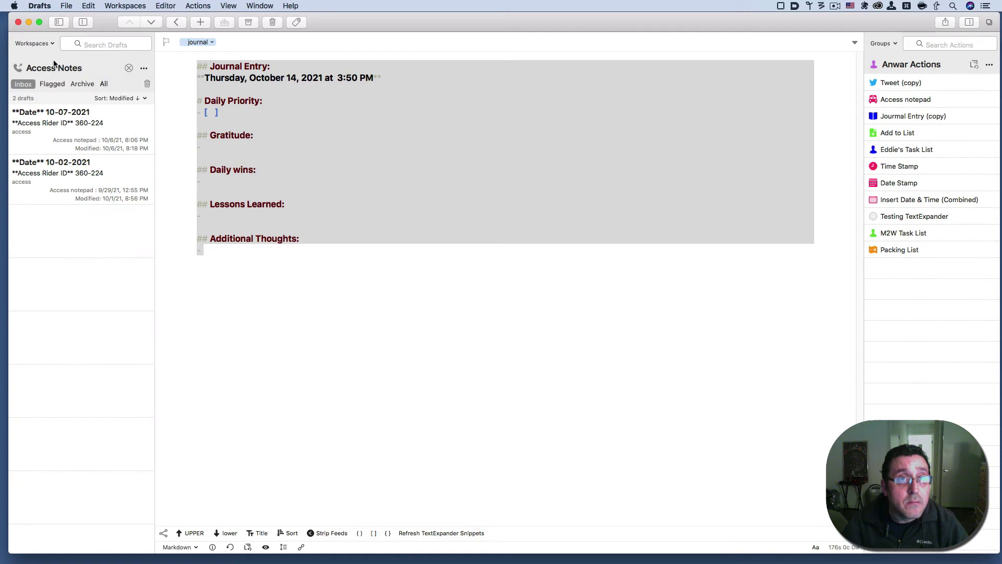
left_click(35, 44)
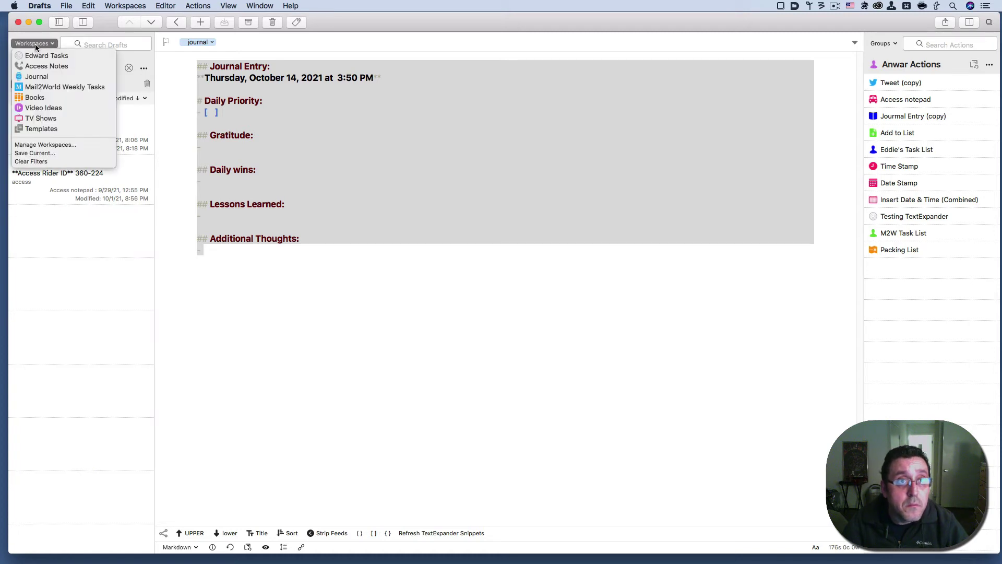
left_click(43, 76)
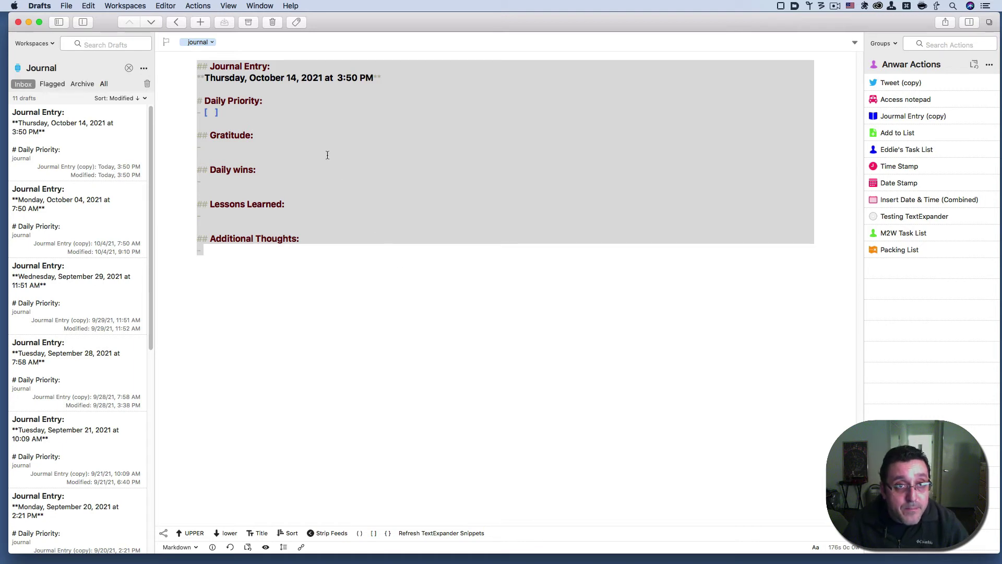
- Clear the Journal workspace filter and all list filters so all 71 drafts show
left_click(129, 68)
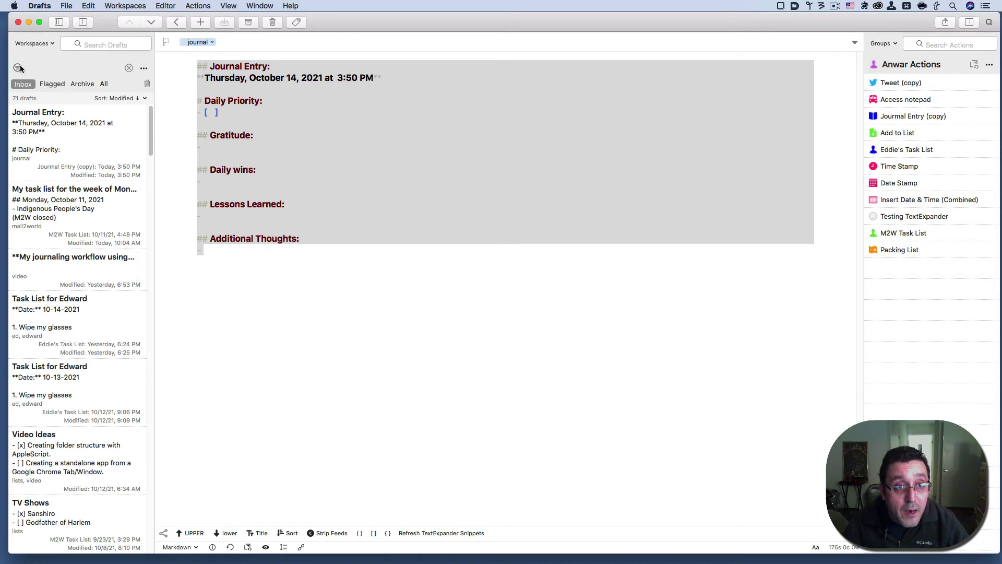
left_click(25, 45)
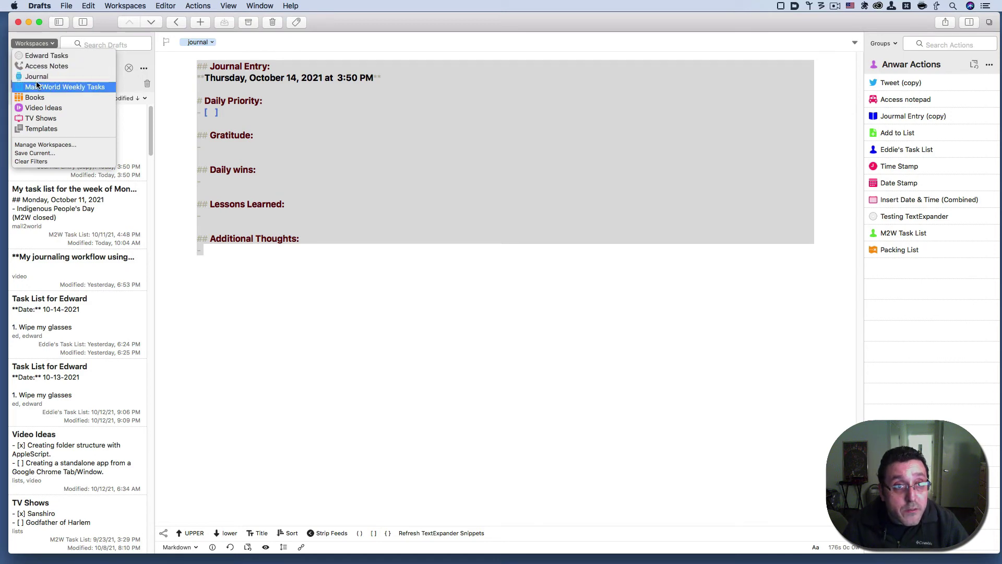
left_click(47, 160)
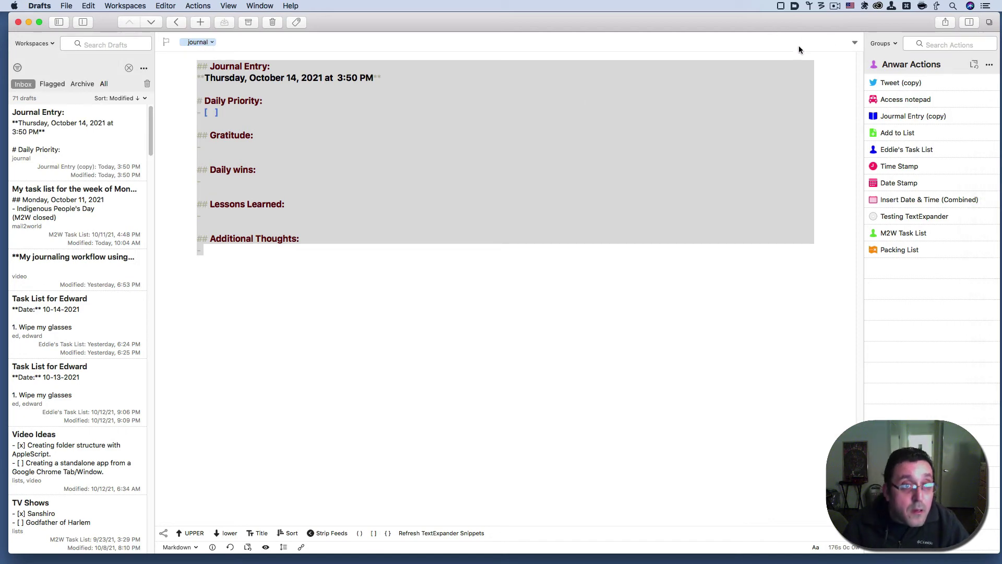
- Create a new blank draft with Cmd+N
key("super+n")
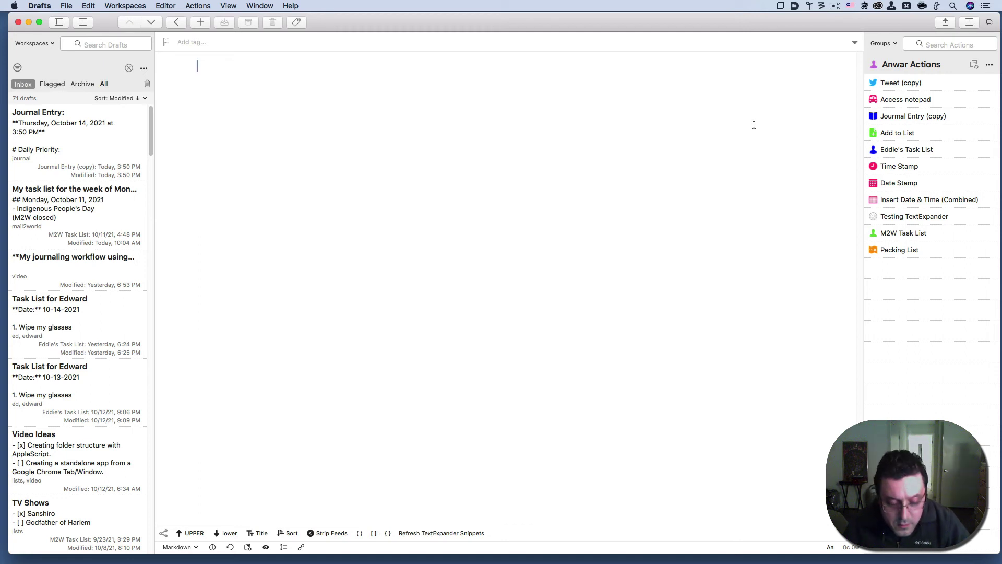
- Launch Safari from Alfred by searching 'sa'
key("alt+space")
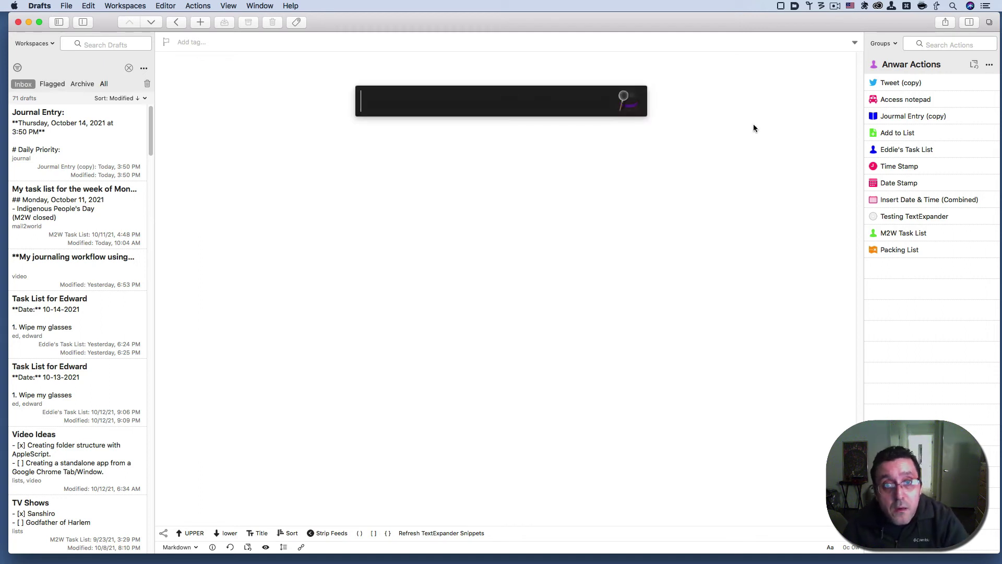
type("sa")
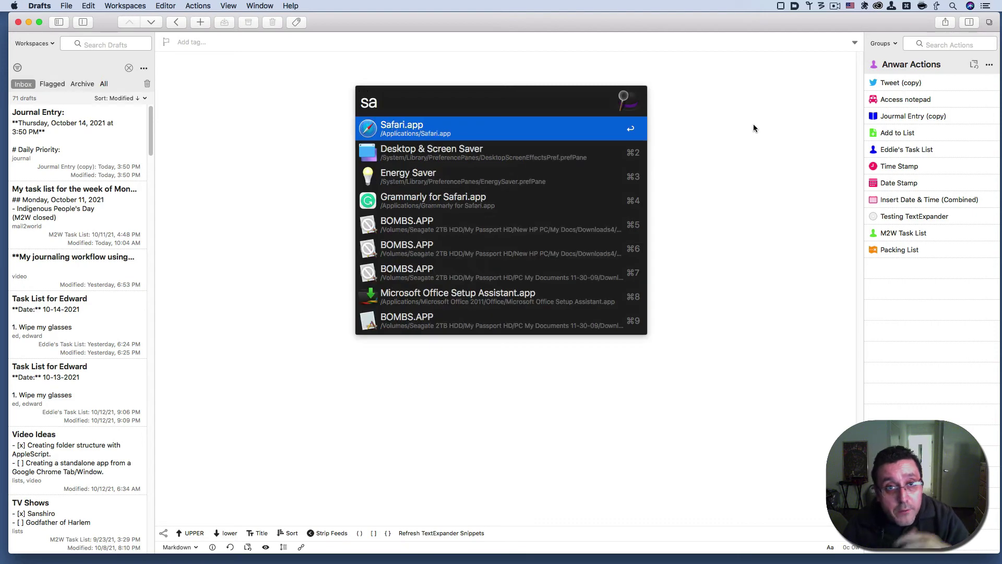
key("Return")
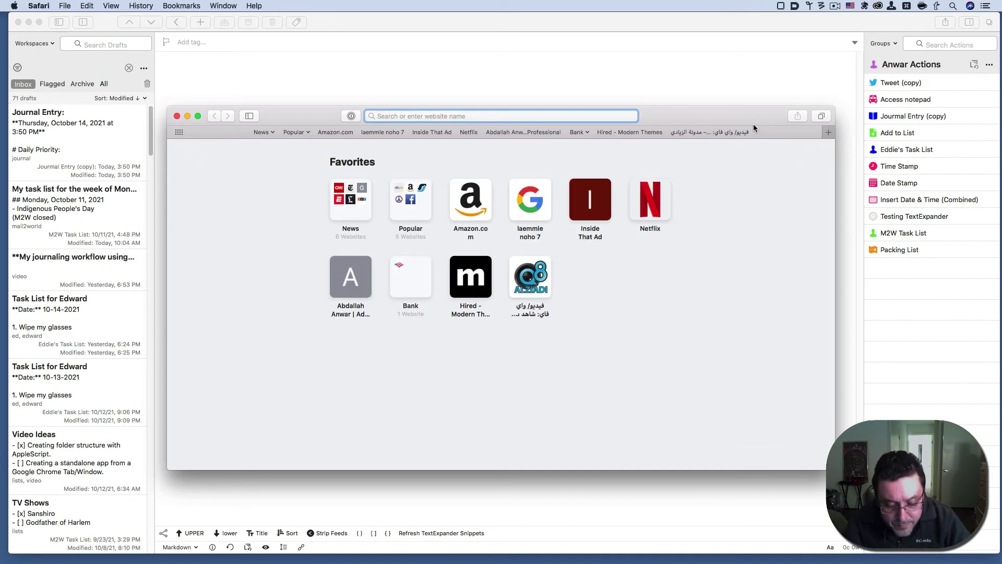
- Load getdrafts.com in Safari and maximise the window
type("gear")
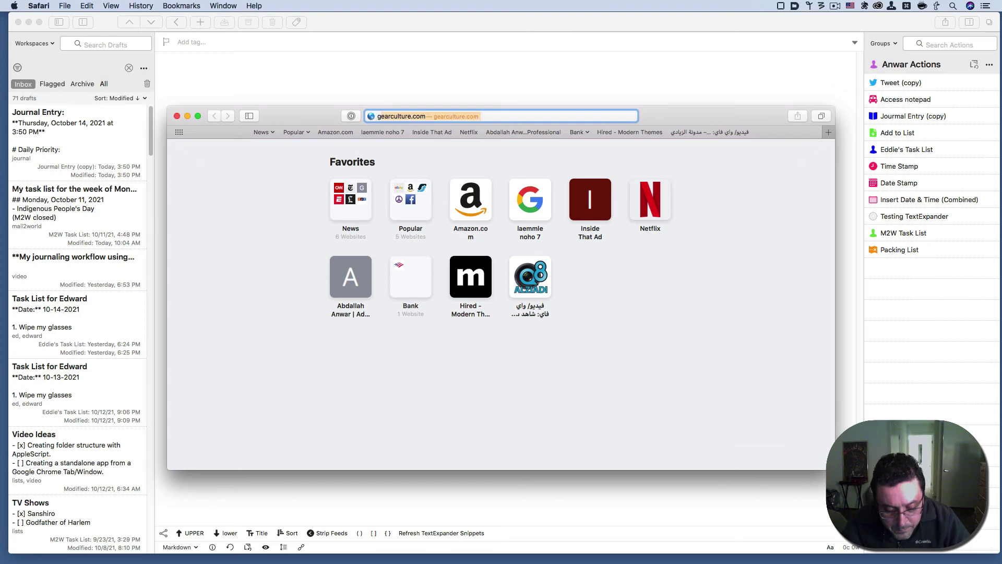
key("BackSpace")
key("BackSpace")
key("BackSpace")
type("tdr")
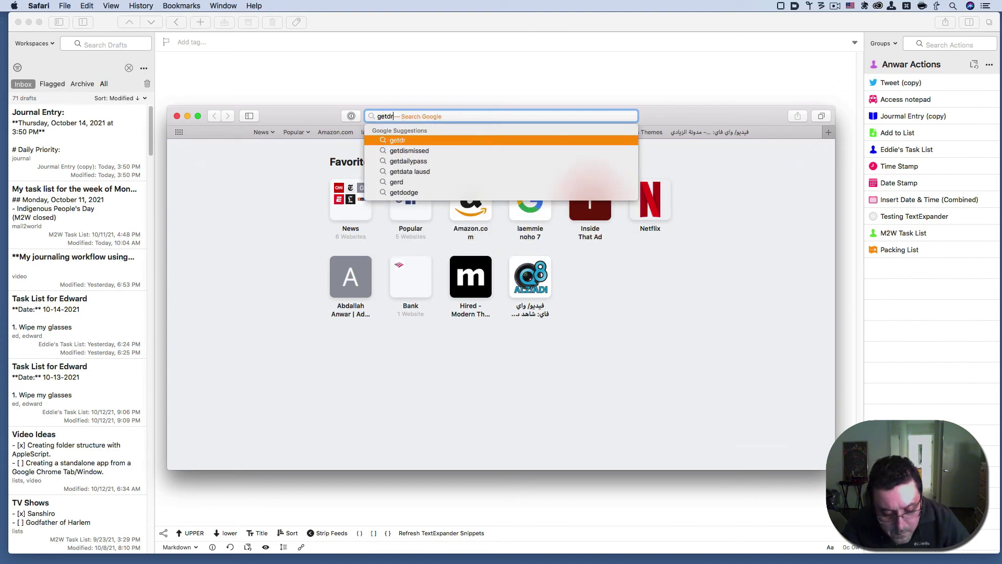
type("aft")
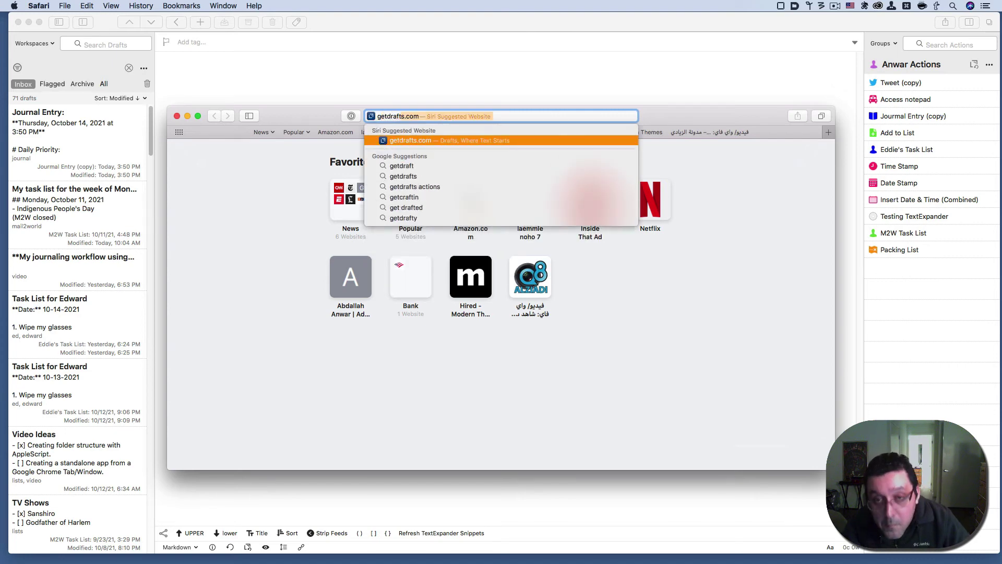
type("s.c")
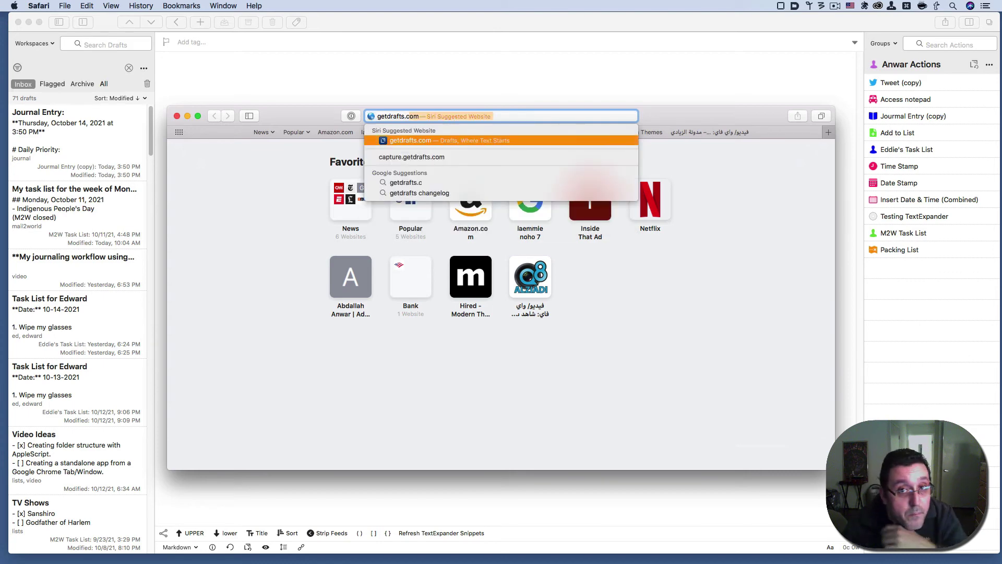
key("Return")
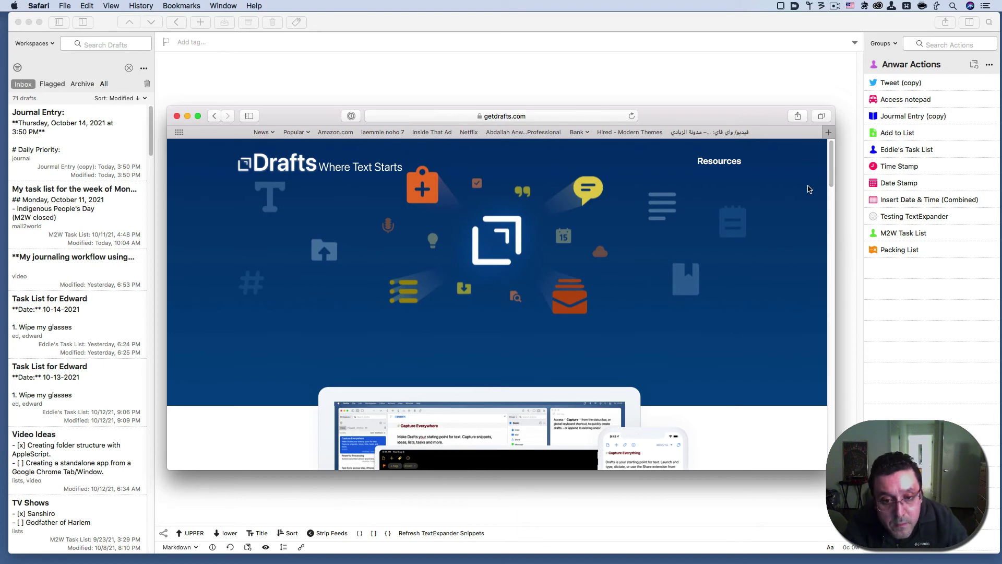
key("ctrl+alt+Return")
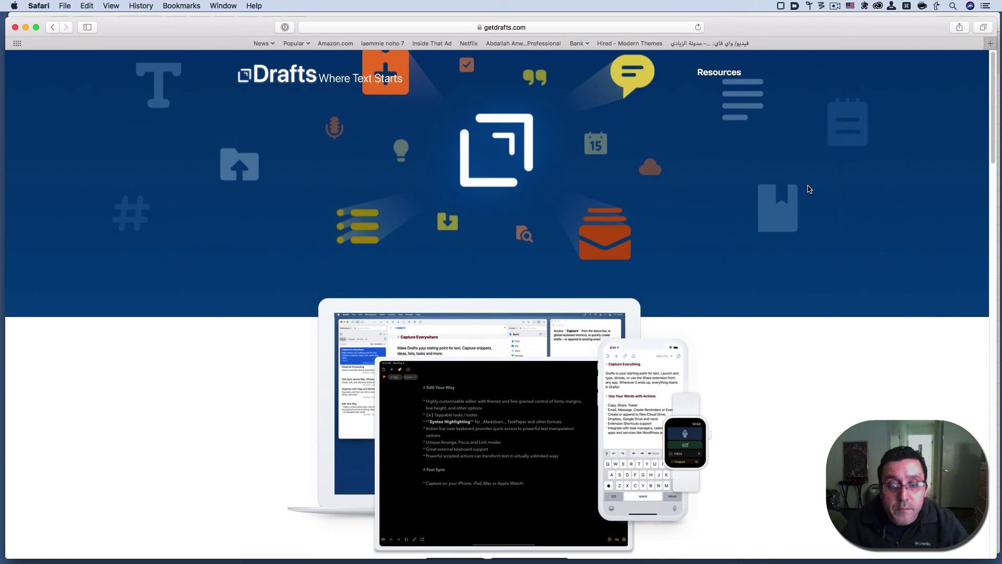
- Look over the homepage and go to the Directory under Resources
scroll(733, 371, "down", 6)
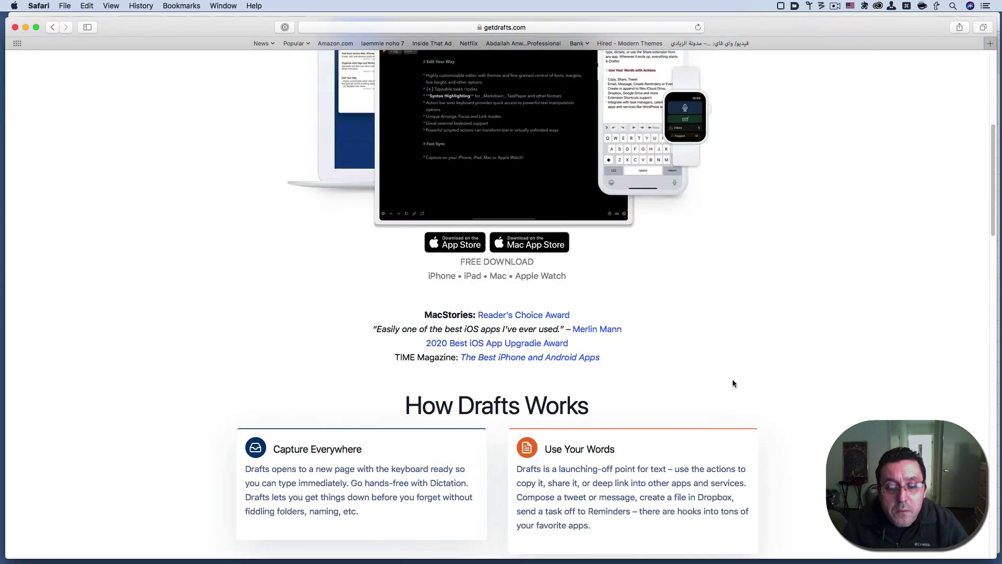
scroll(733, 379, "down", 5)
scroll(736, 377, "down", 3)
scroll(739, 373, "up", 5)
scroll(739, 373, "up", 9)
scroll(738, 374, "down", 6)
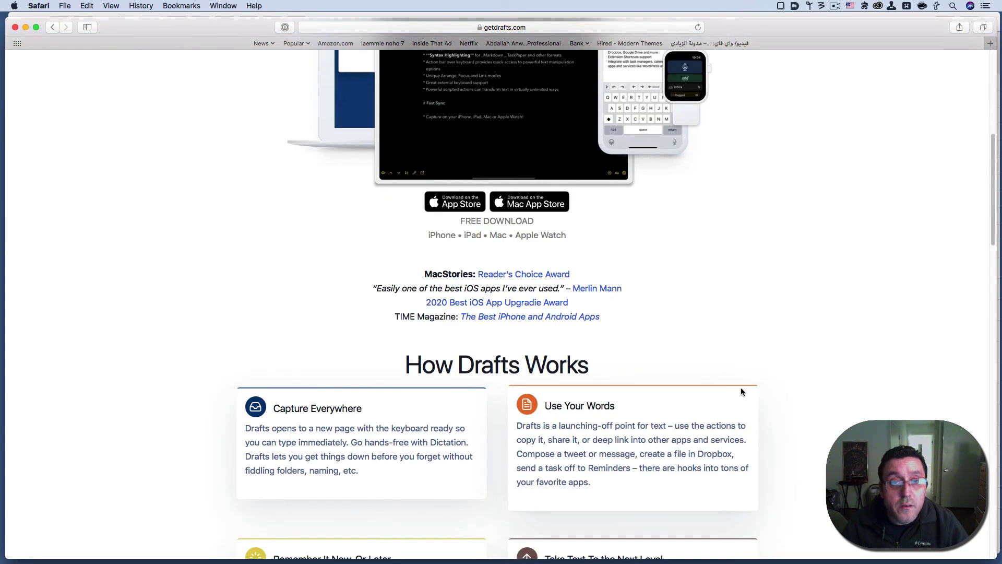
scroll(740, 389, "up", 7)
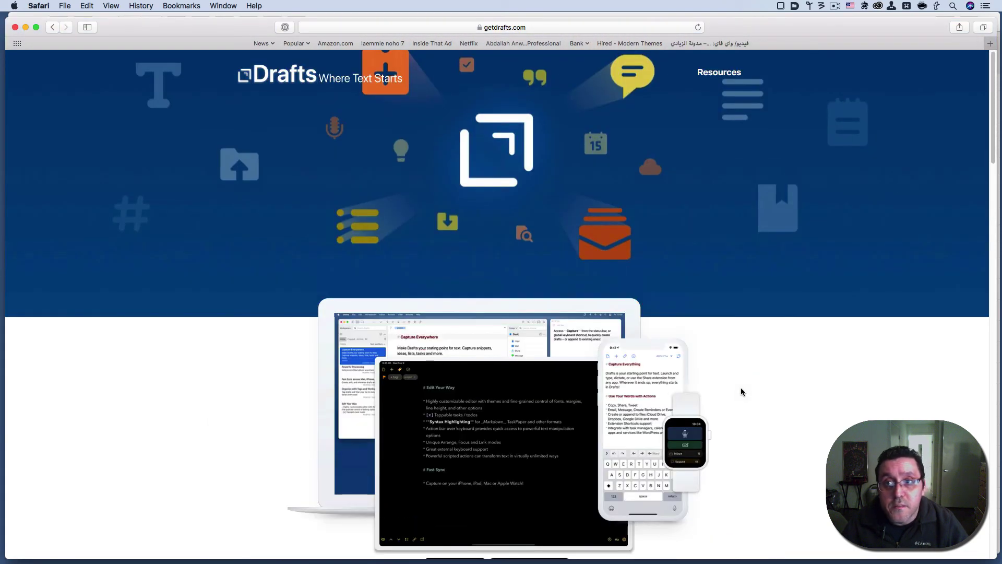
left_click(713, 73)
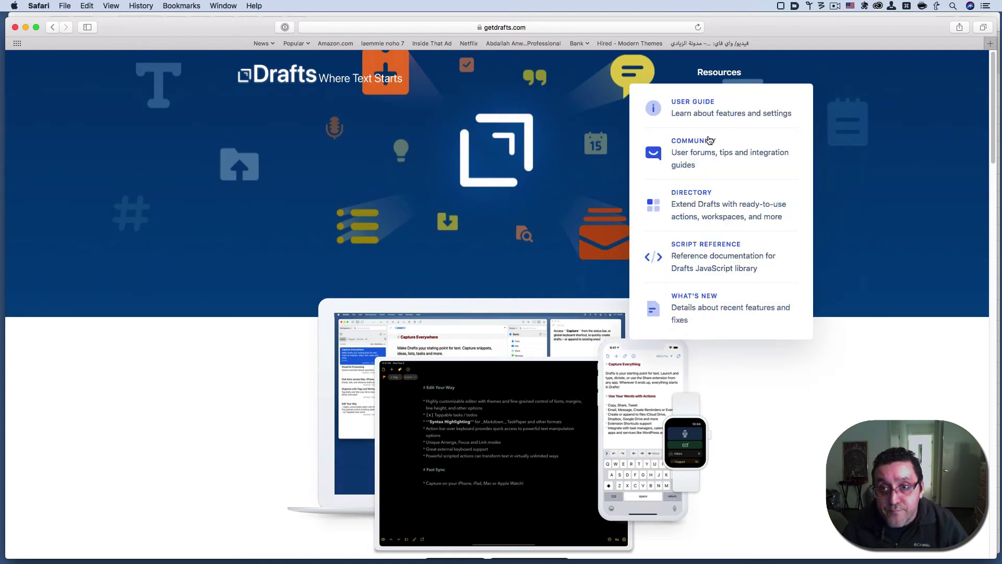
left_click(714, 194)
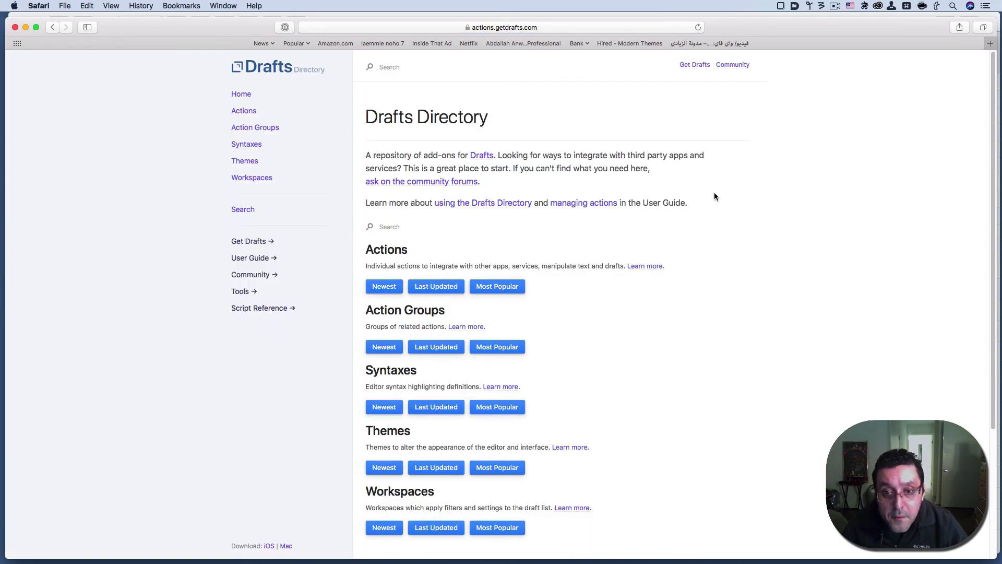
- List the Directory's Newest actions, then switch back to Drafts
scroll(715, 194, "down", 3)
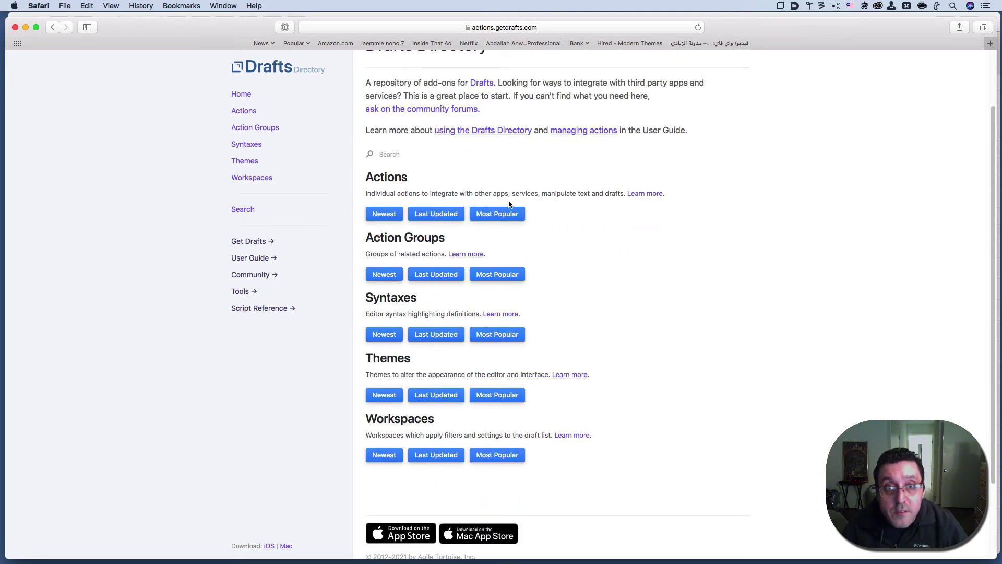
left_click(392, 218)
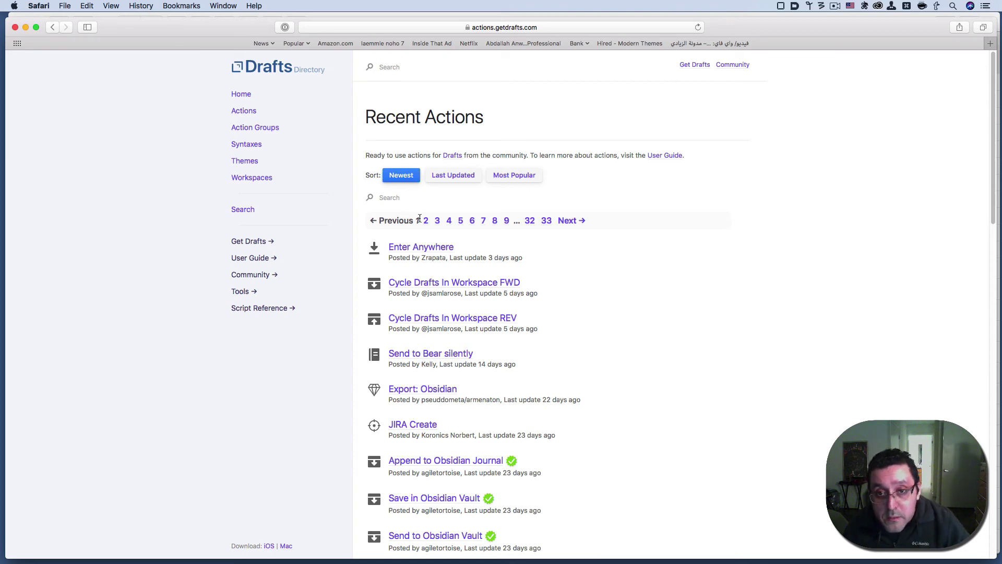
key("super+Tab")
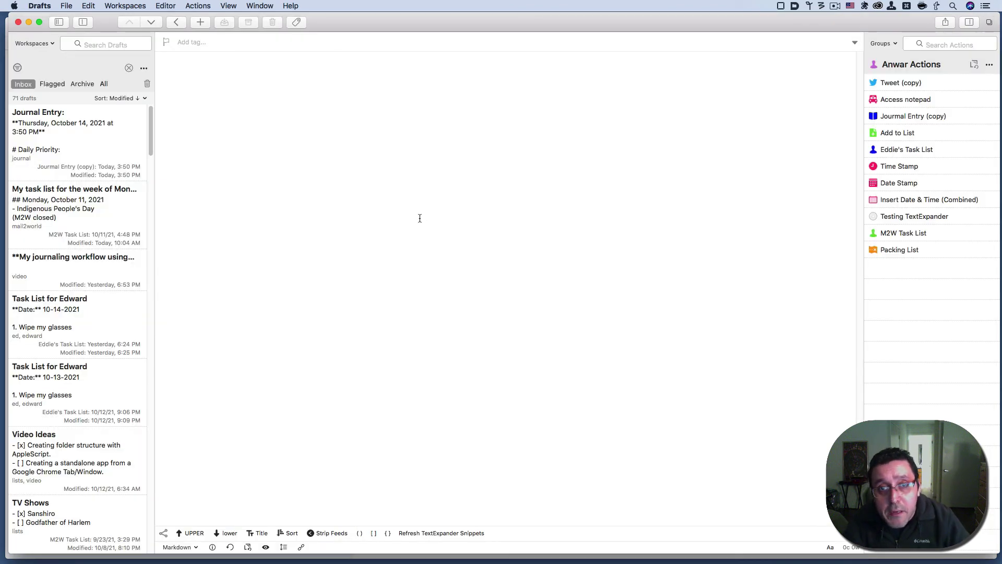
- Replace the gibberish placeholder with 'demonstrating sending a tweet via Drafts'
type("Drgergerrhgerrg")
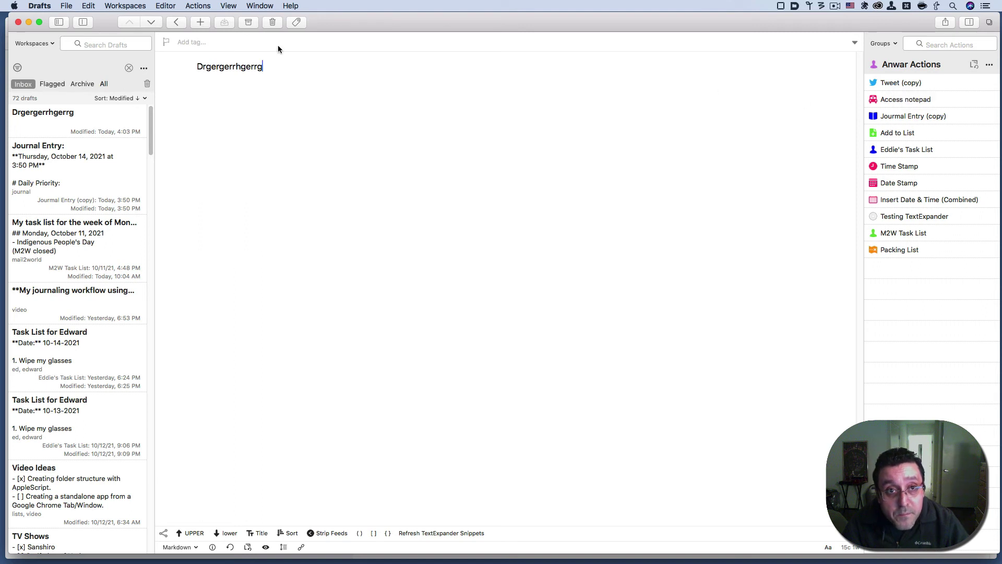
double_click(241, 66)
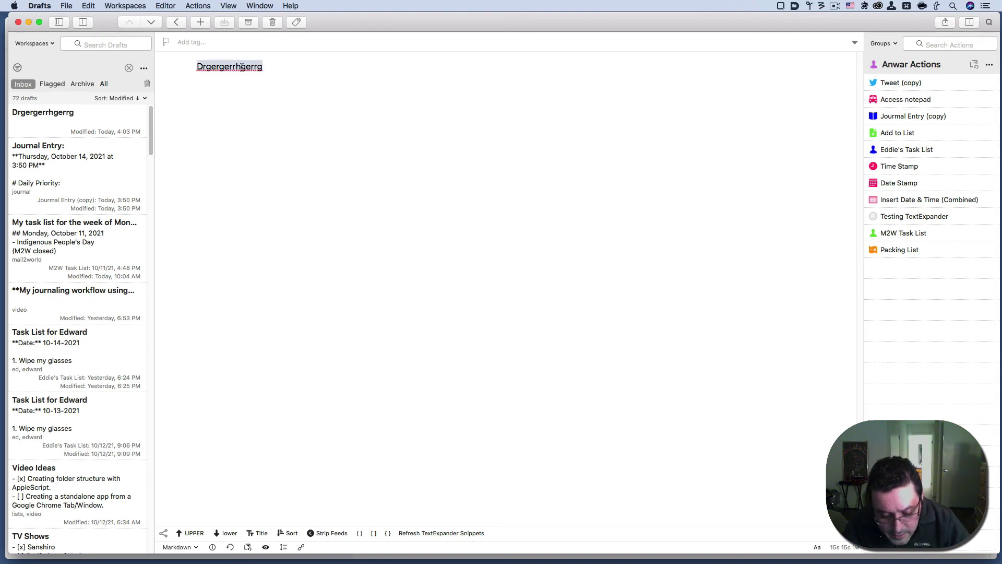
type("T")
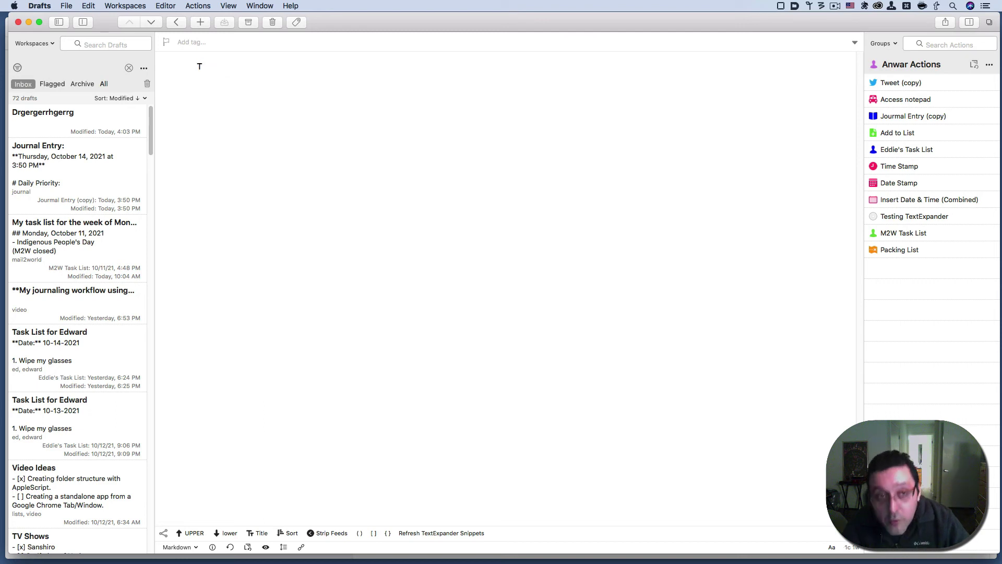
type("es")
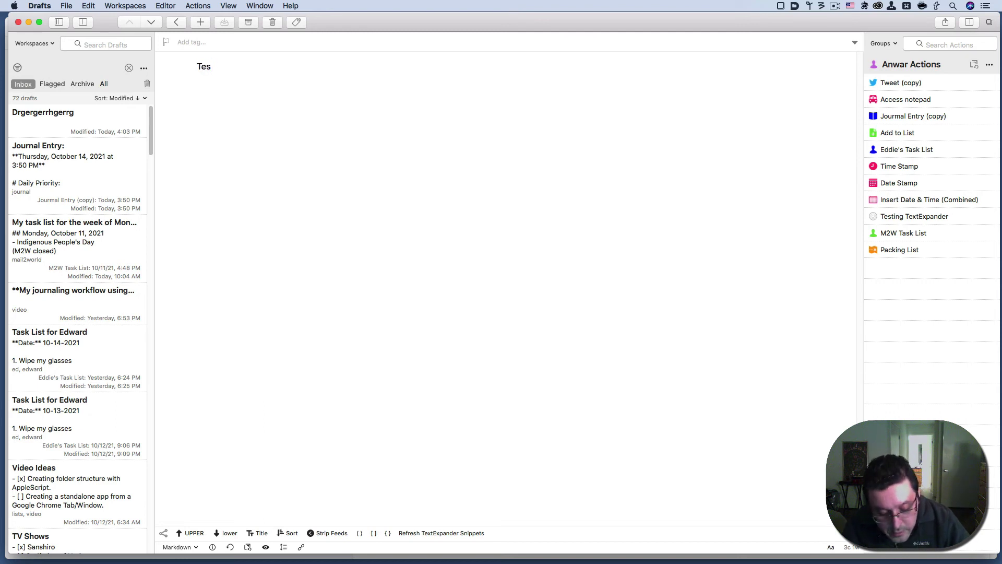
key("BackSpace")
key("BackSpace")
key("BackSpace")
type("demonstrating sending a")
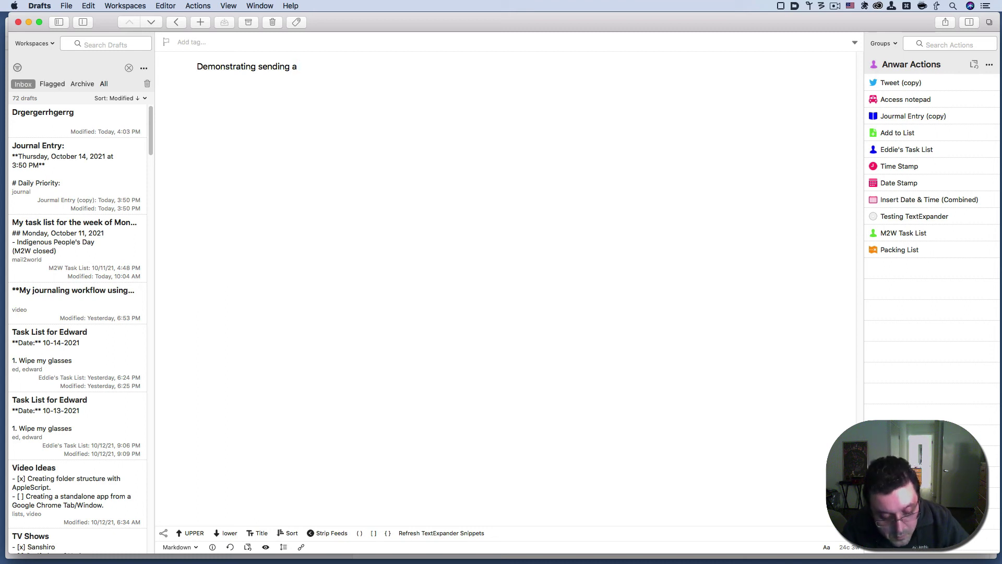
type(" t")
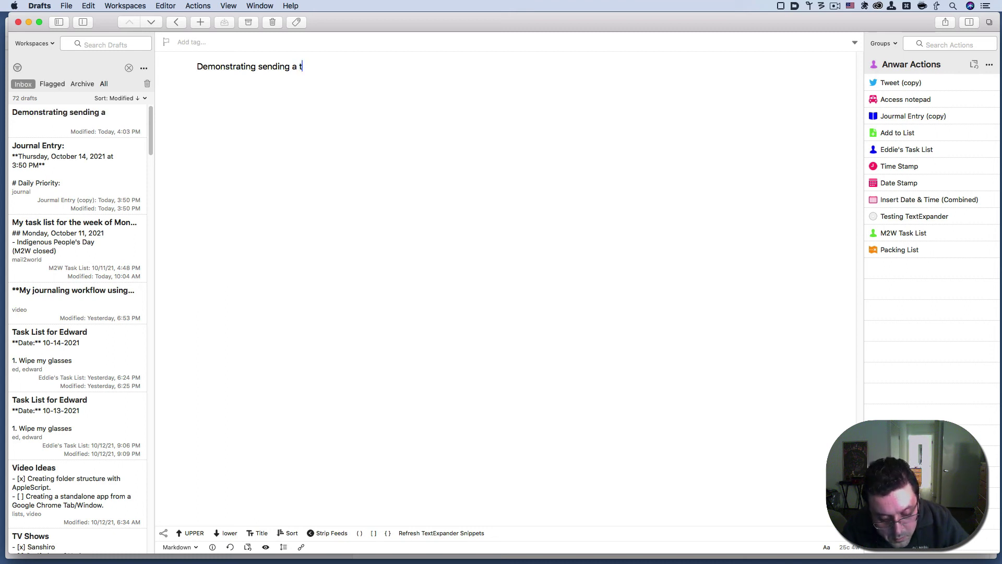
type("w")
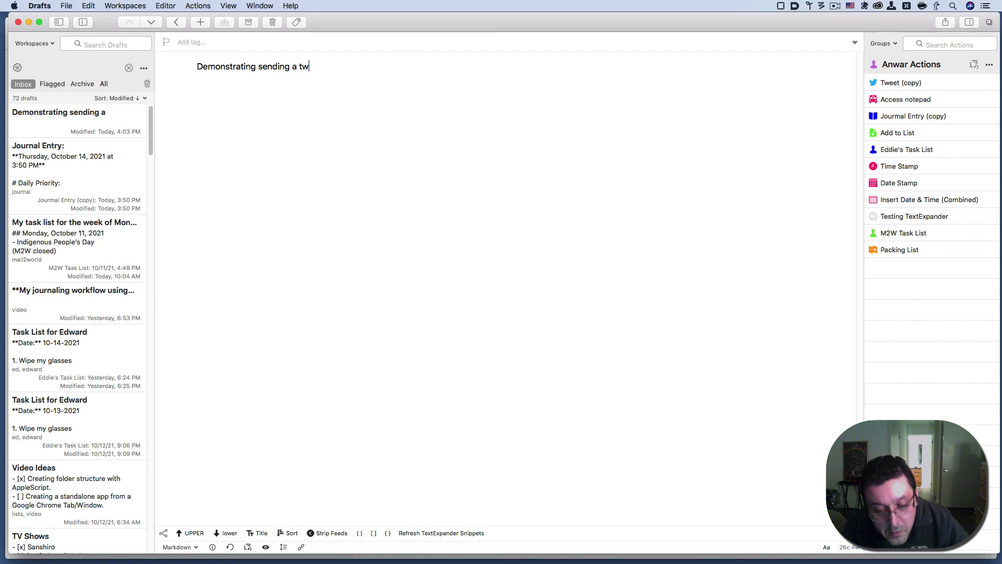
type("eet ")
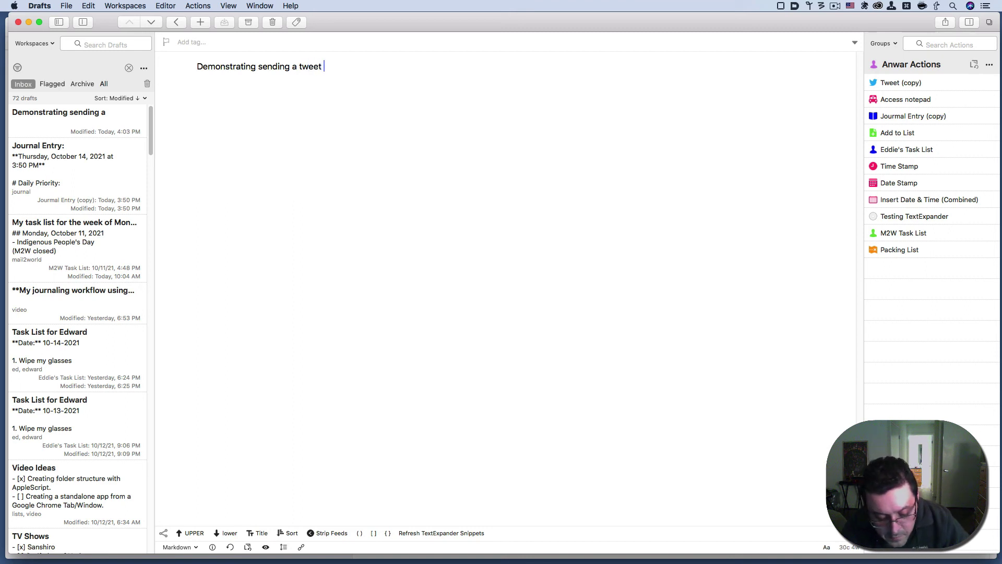
type("via ")
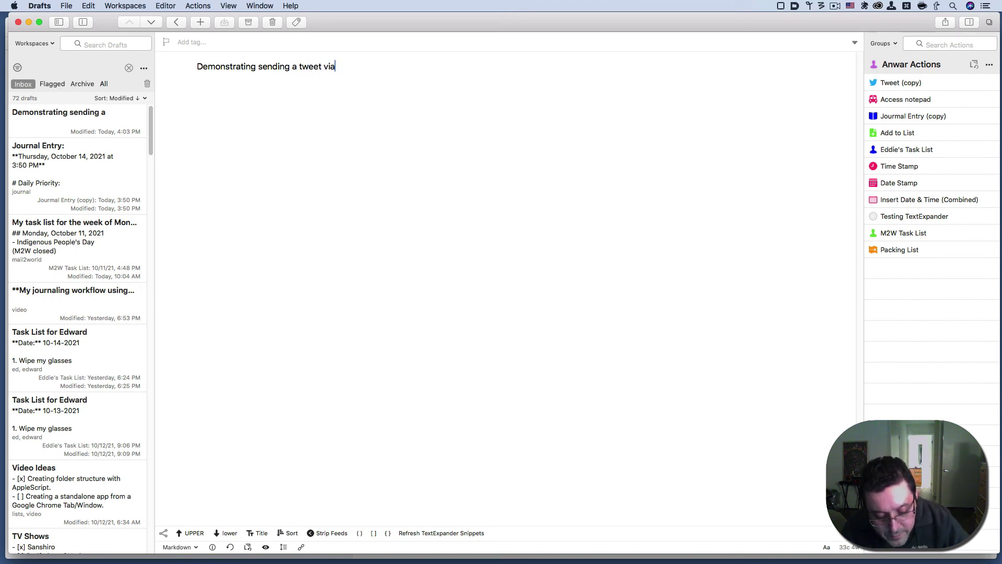
type("D")
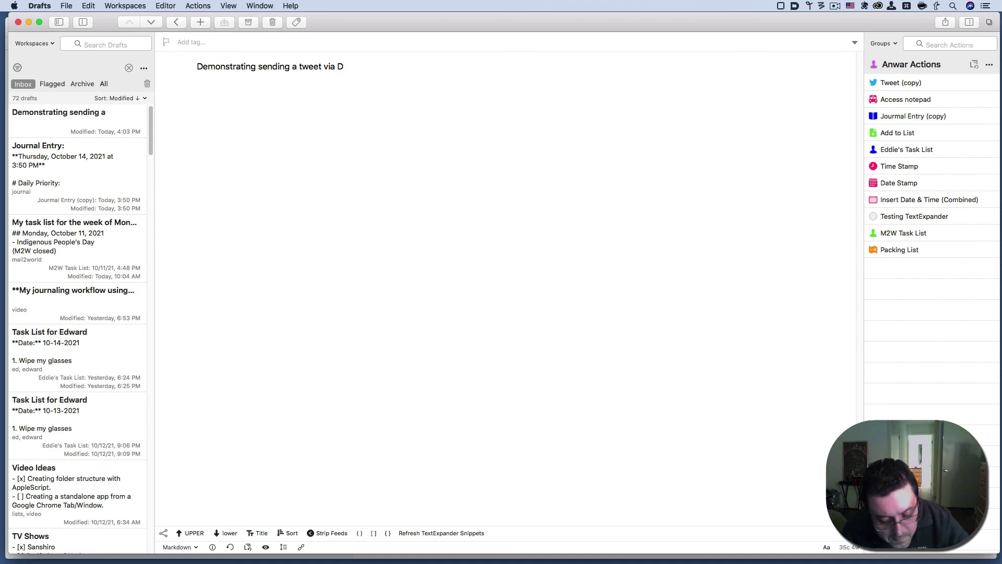
type("raft")
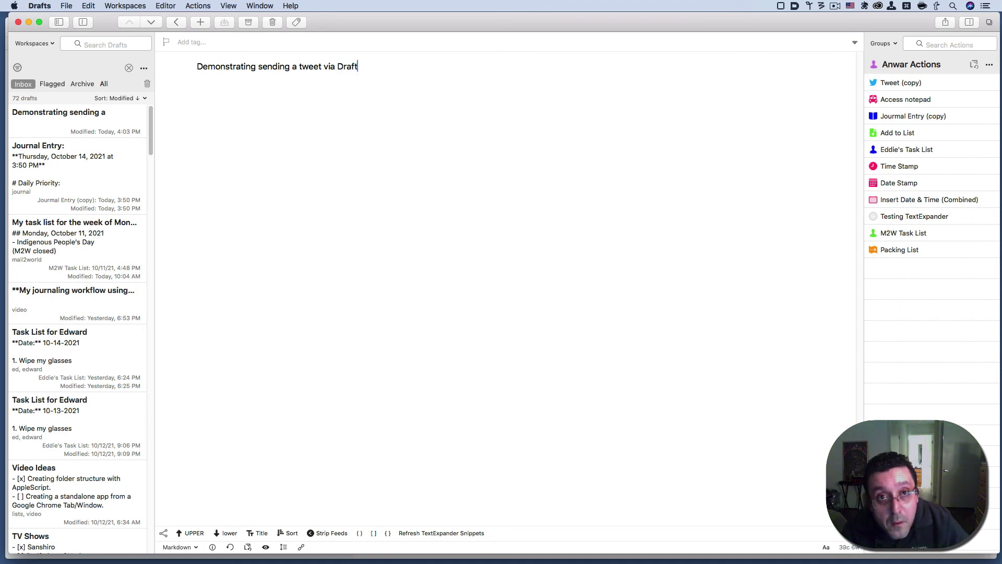
type("s")
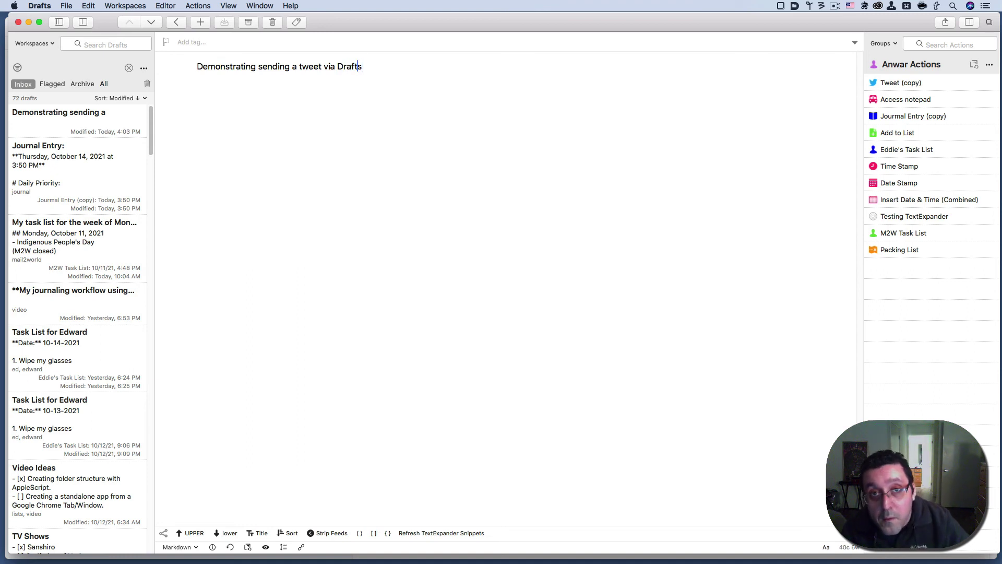
left_click(352, 67)
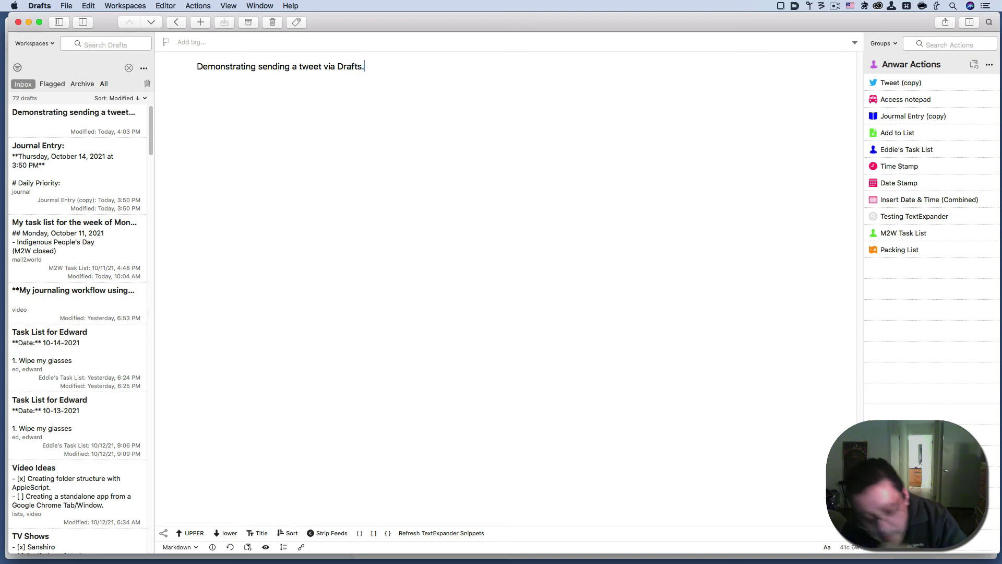
- Add the closing period and post the draft with the Tweet (copy) action
type(".")
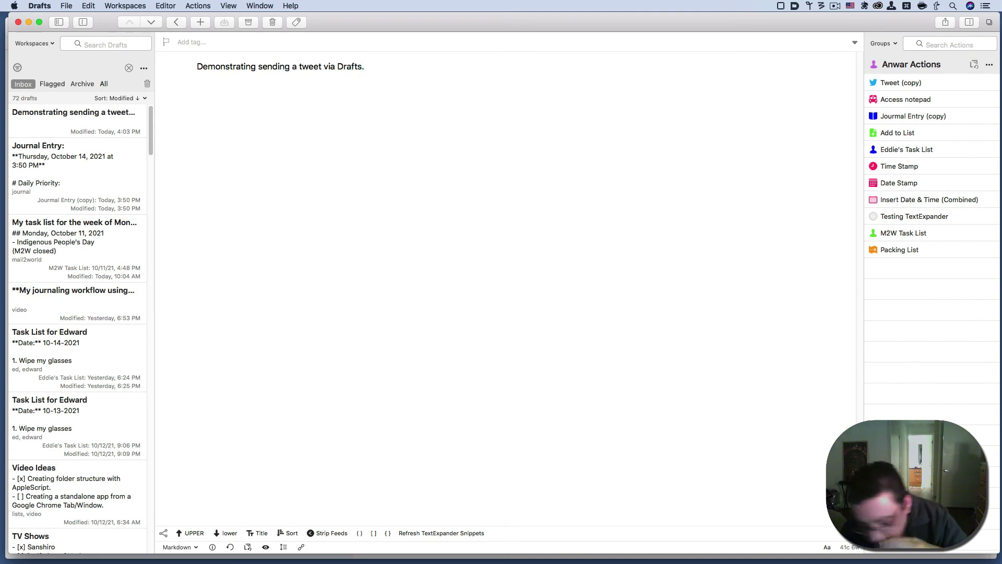
left_click(889, 89)
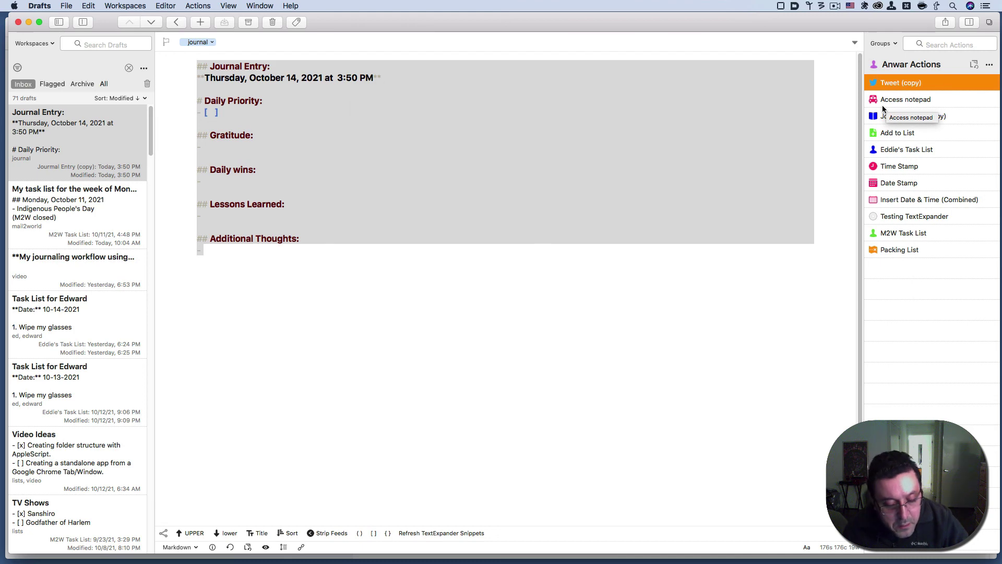
- Launch Tweetbot from Alfred ('tw') and jump its timeline to the newest tweets
key("alt+space")
type("t")
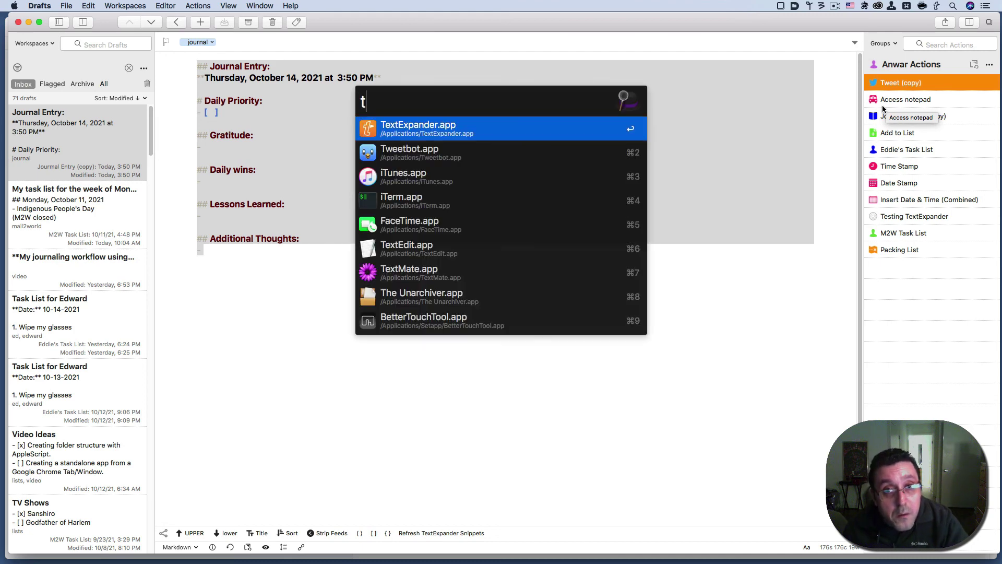
type("w")
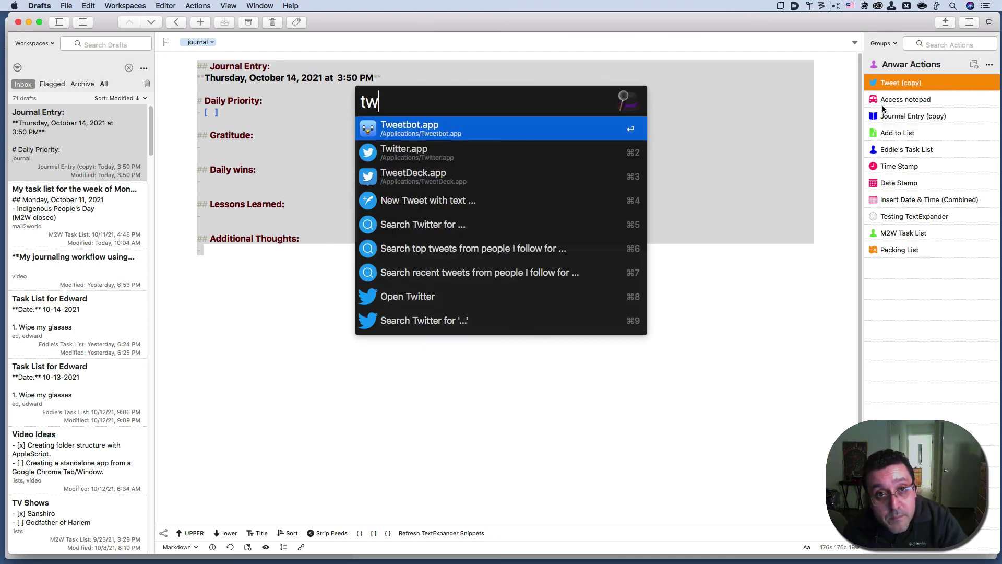
key("Return")
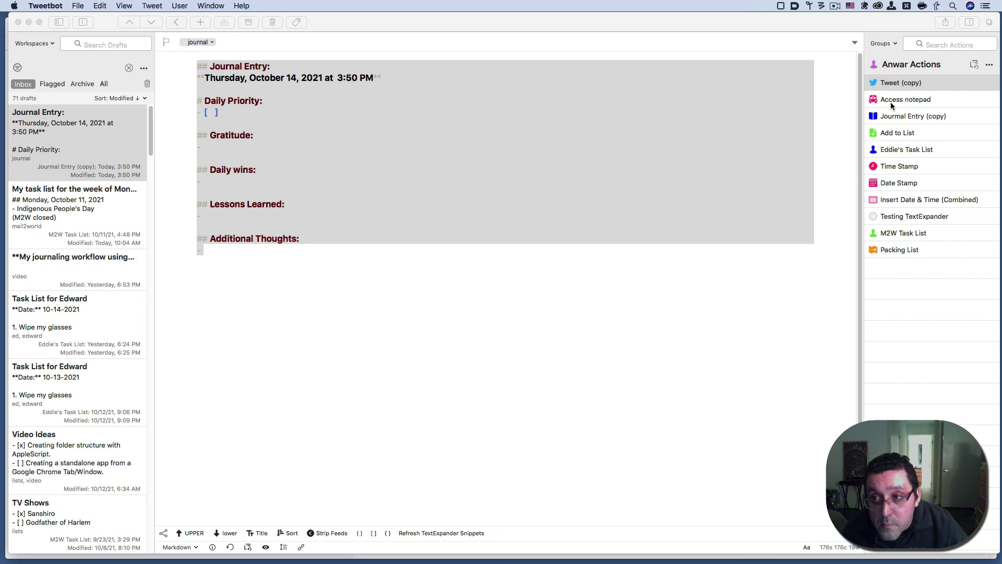
mouse_move(1000, 214)
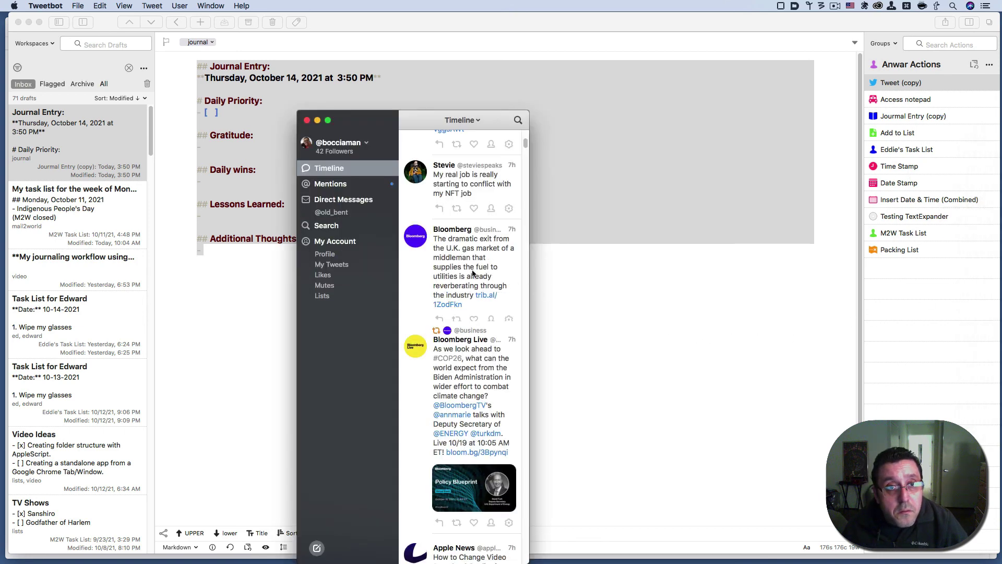
left_click(326, 168)
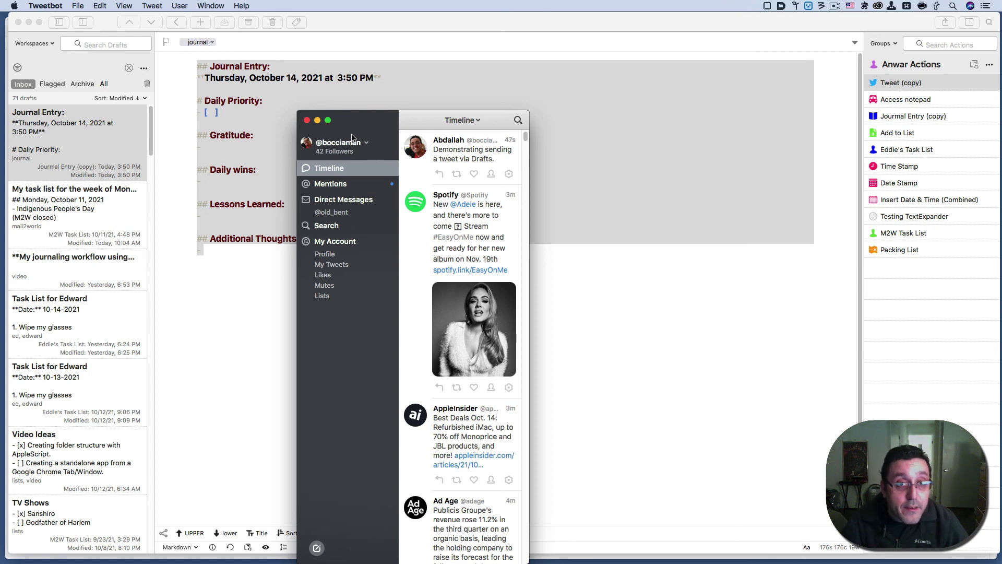
- Bring the Drafts window showing the Journal Entry back in front of Tweetbot
left_click(224, 221)
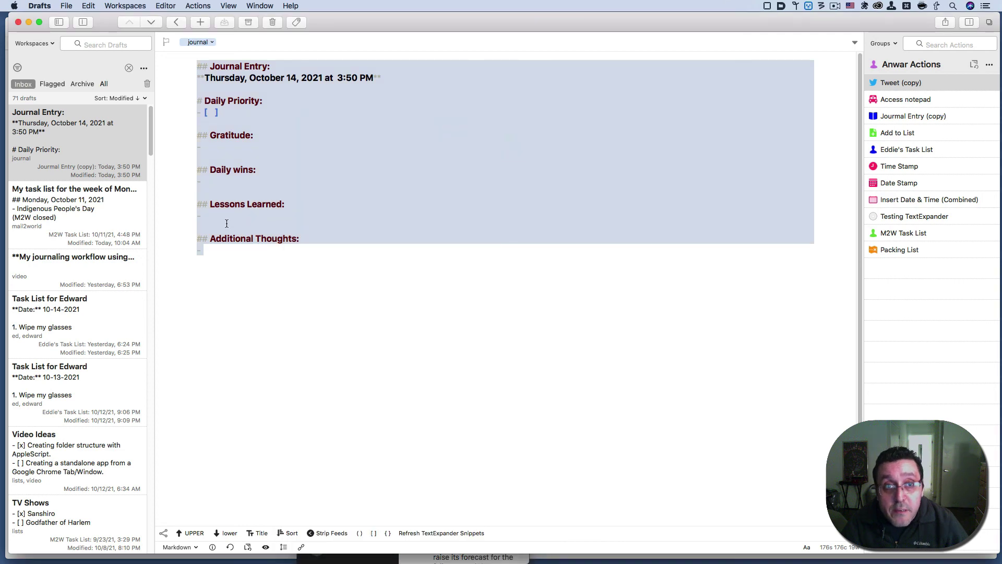